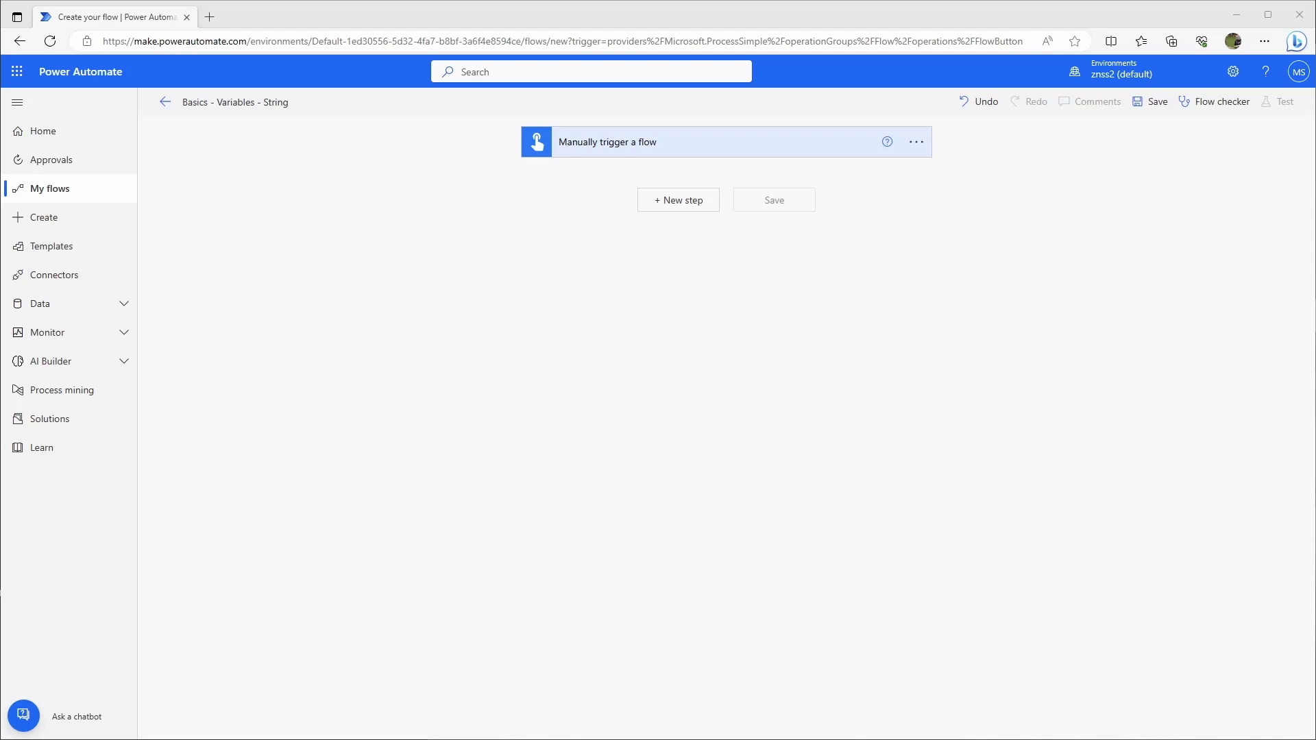
# Start a new step below the 'Manually trigger a flow' trigger.
pyautogui.click(670, 205)
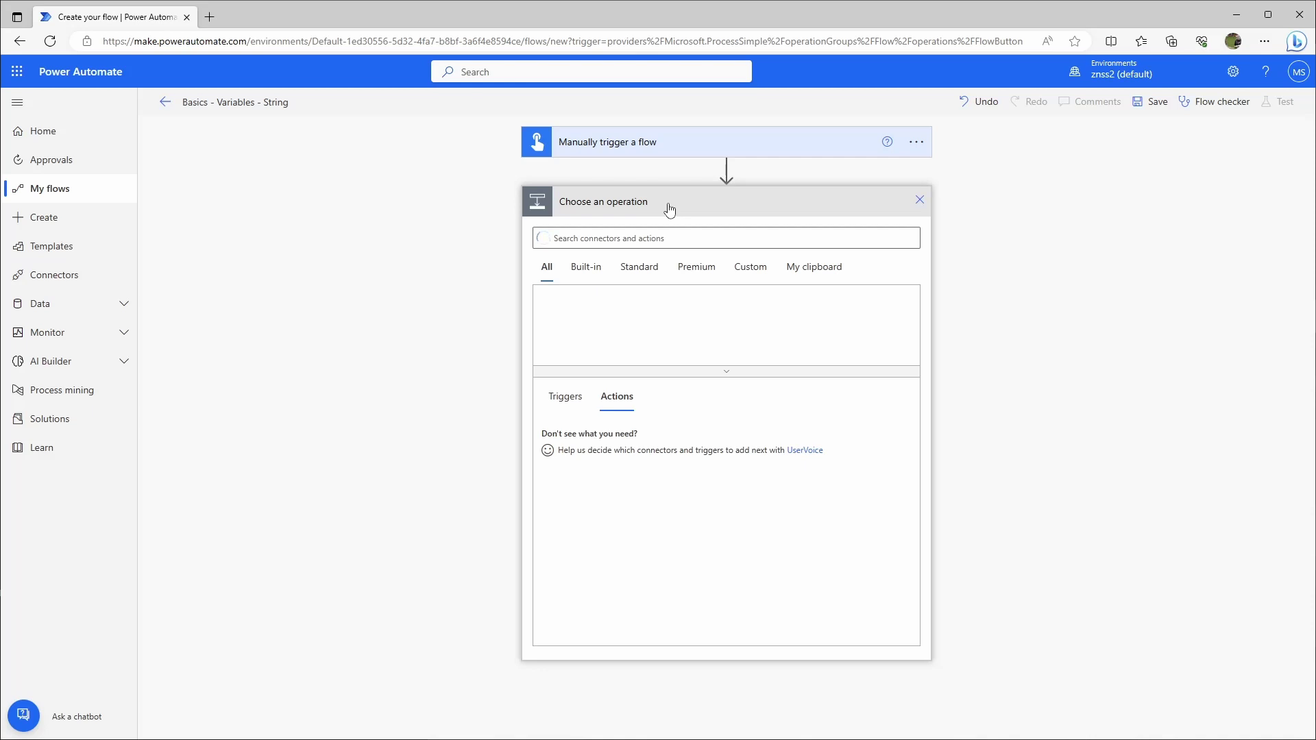
# Add a built-in Initialize variable action named myVariable with type String.
pyautogui.click(594, 271)
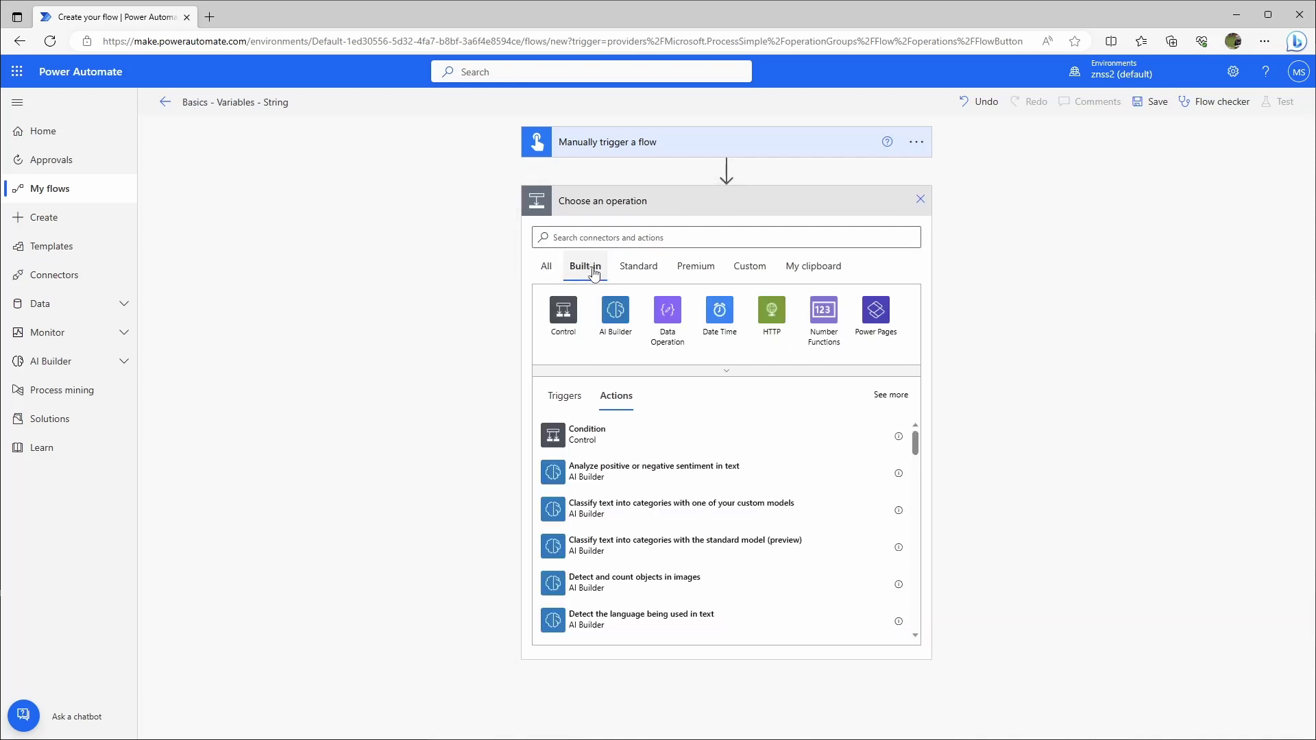
pyautogui.click(728, 372)
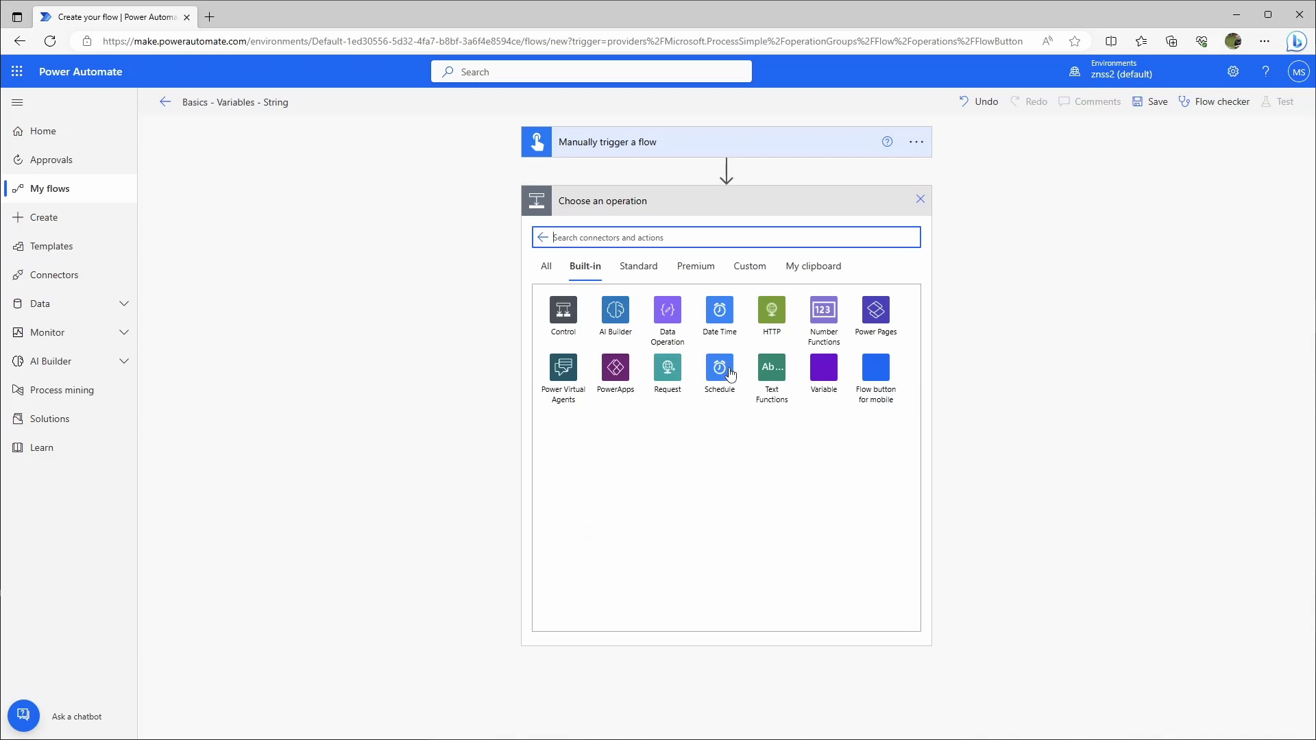
pyautogui.click(826, 370)
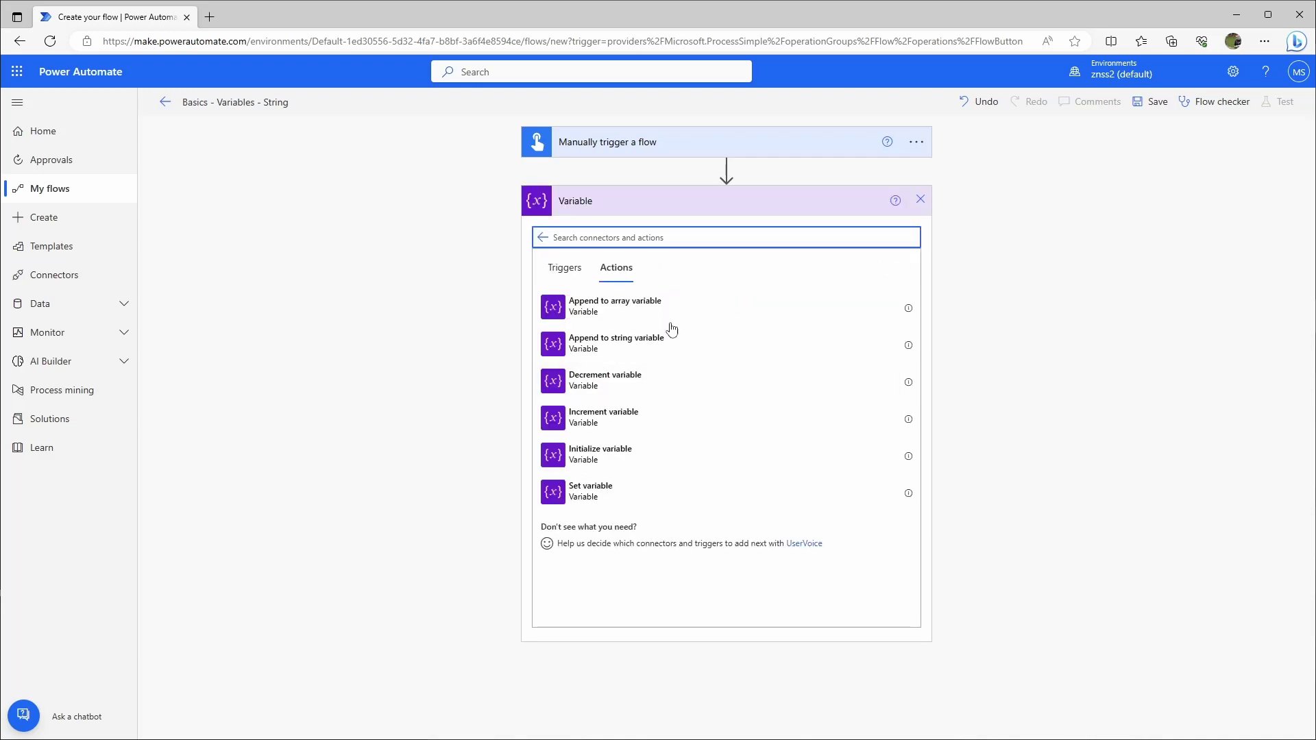
pyautogui.click(594, 456)
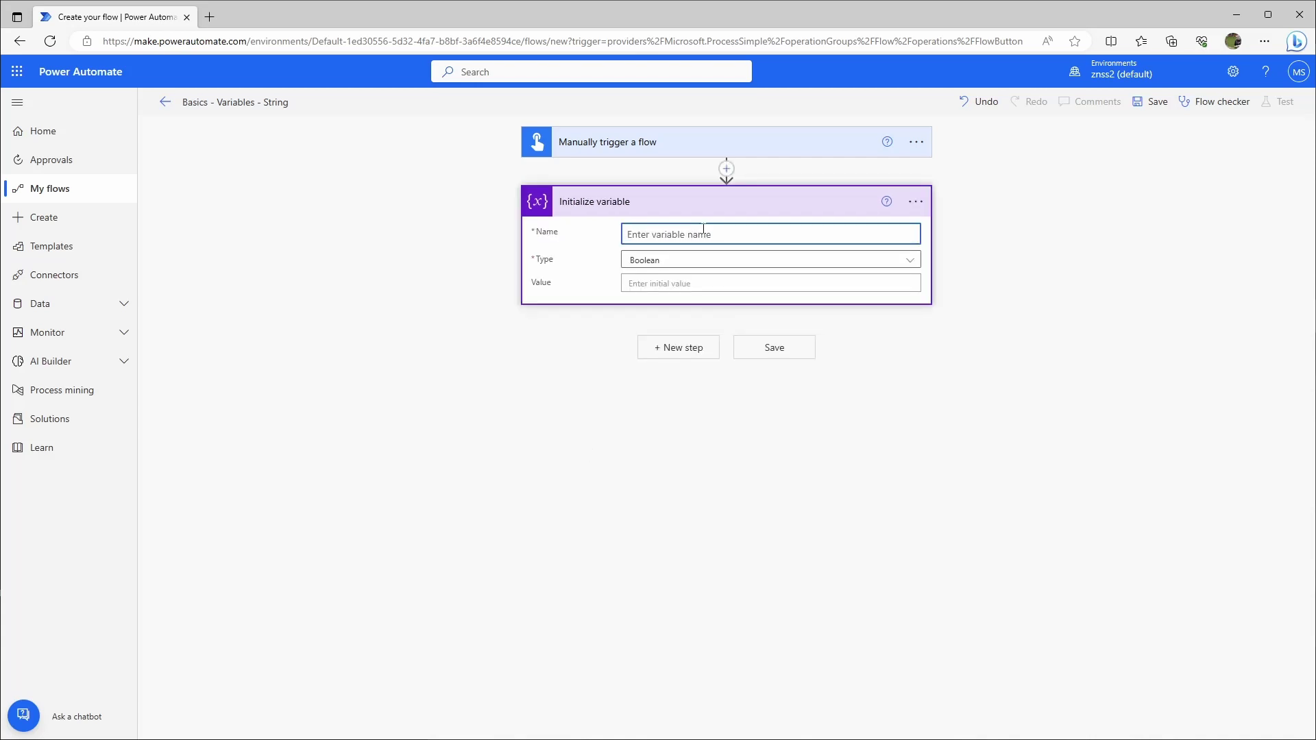
pyautogui.write('myVariable')
pyautogui.click(693, 259)
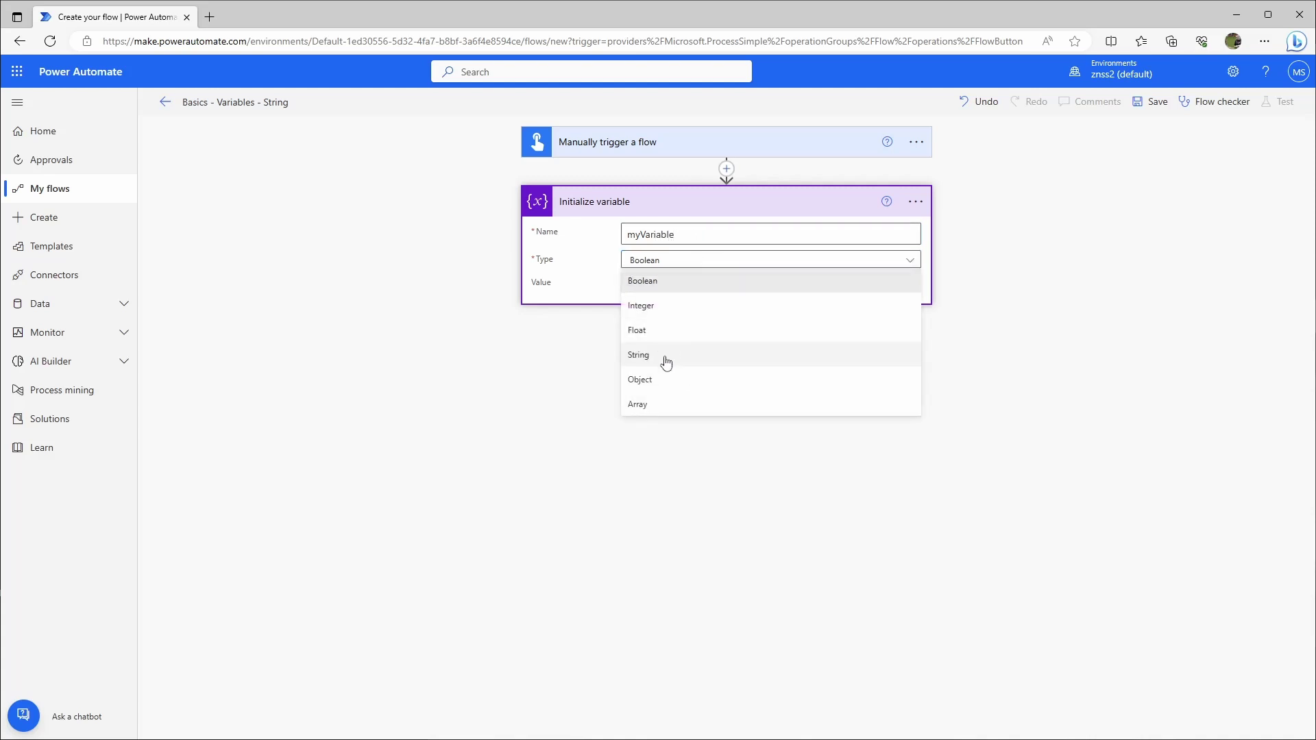
pyautogui.click(666, 362)
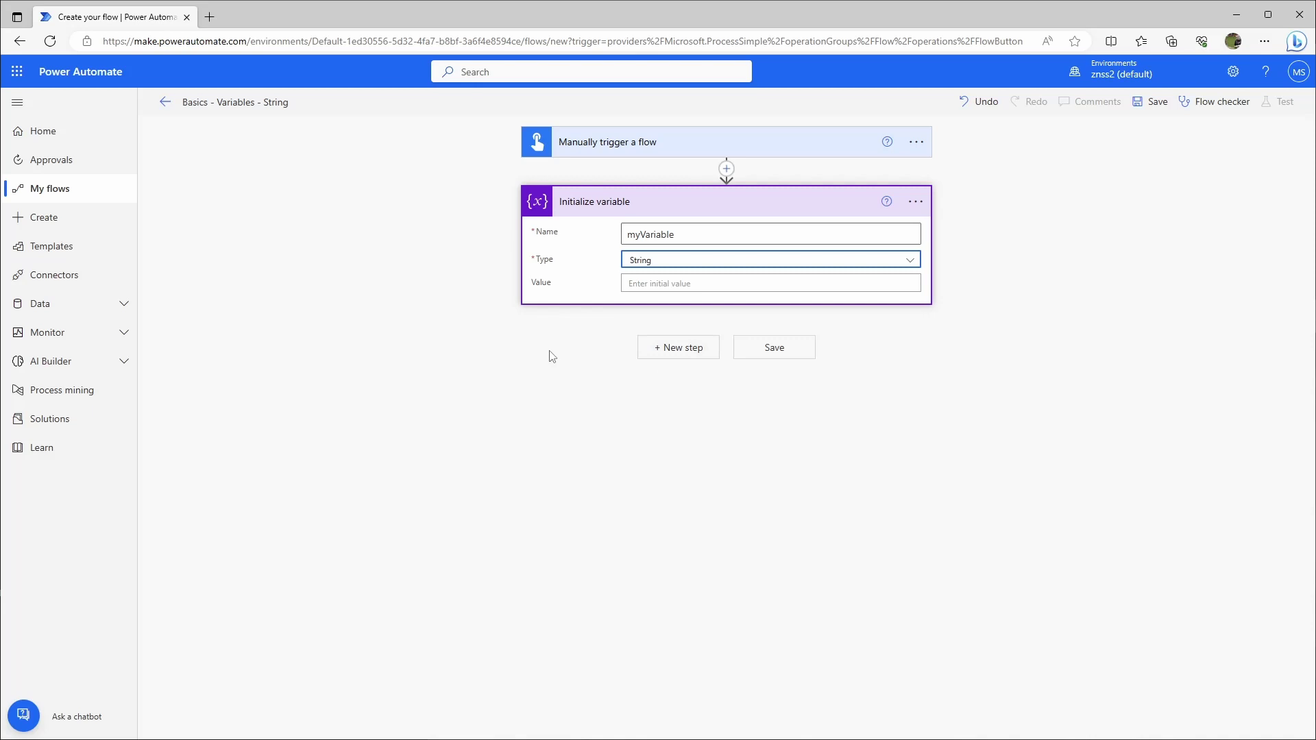
pyautogui.click(653, 281)
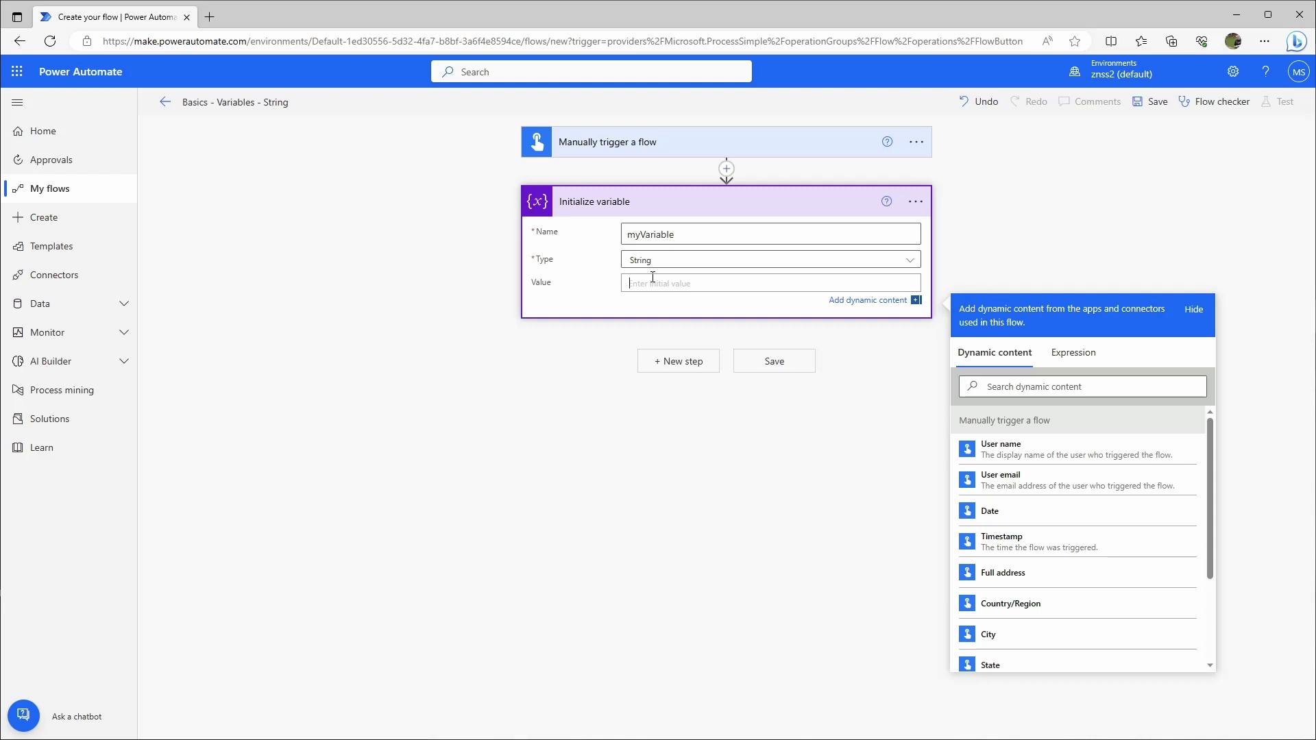
# Enter 'this is a full sentence' as myVariable's initial value.
pyautogui.write('text')
pyautogui.hotkey('ctrl', 'a')
pyautogui.write('2')
pyautogui.press('BackSpace')
pyautogui.write('this is')
pyautogui.press('BackSpace')
pyautogui.write('is a full sentence')
pyautogui.click(555, 449)
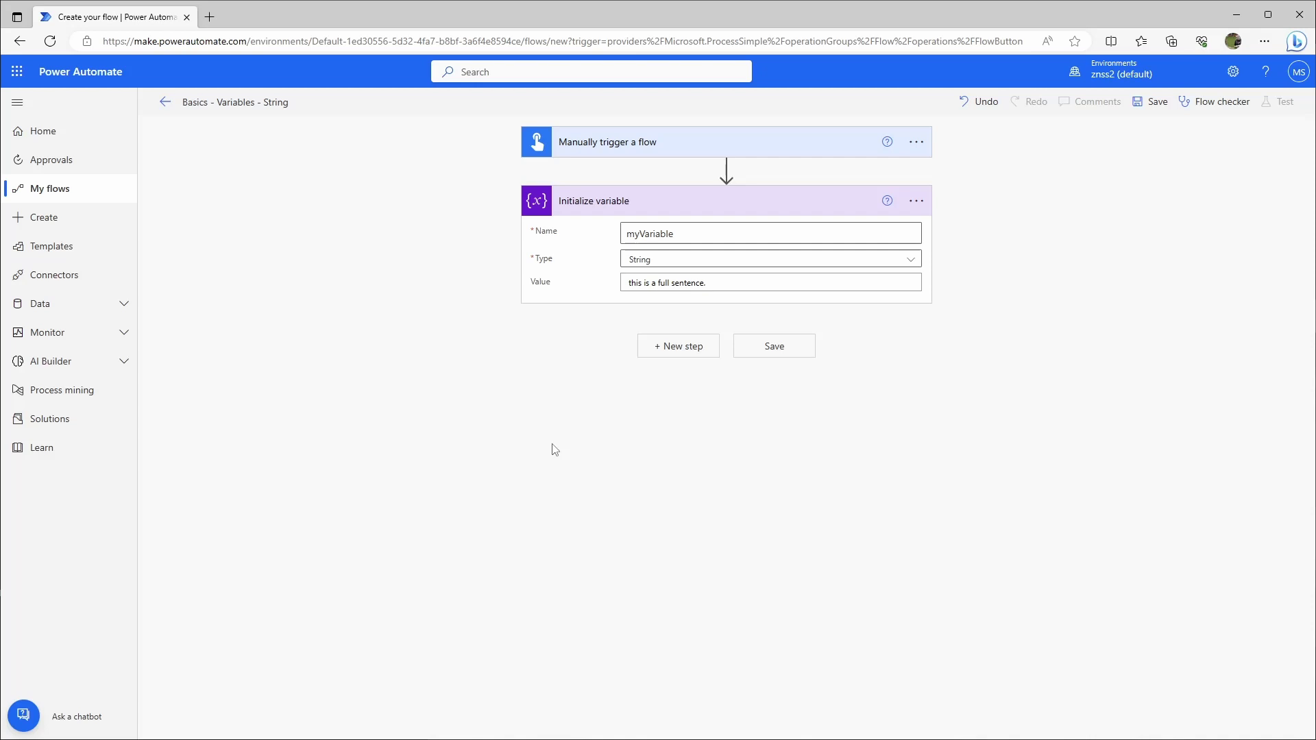
# Clear the initial value to empty and start a new step below Initialize variable.
pyautogui.moveTo(746, 283); pyautogui.dragTo(462, 285)
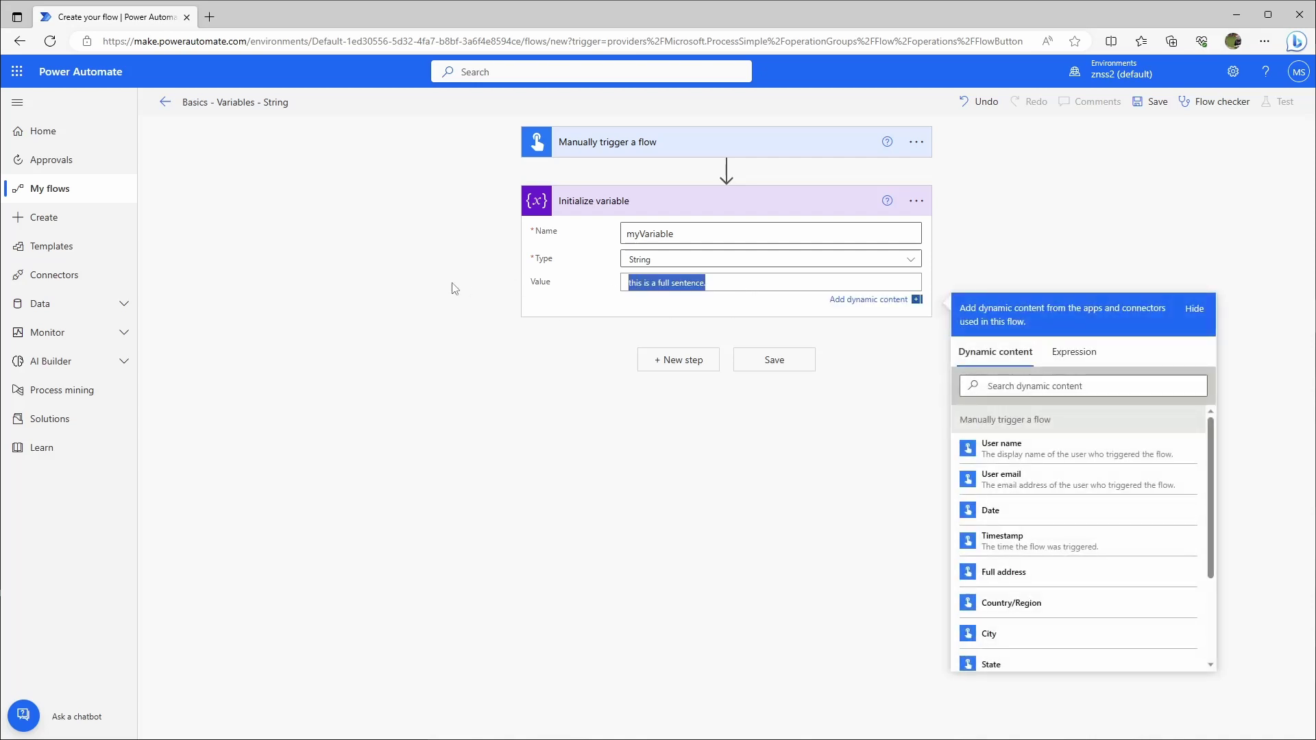
pyautogui.press('BackSpace')
pyautogui.click(450, 286)
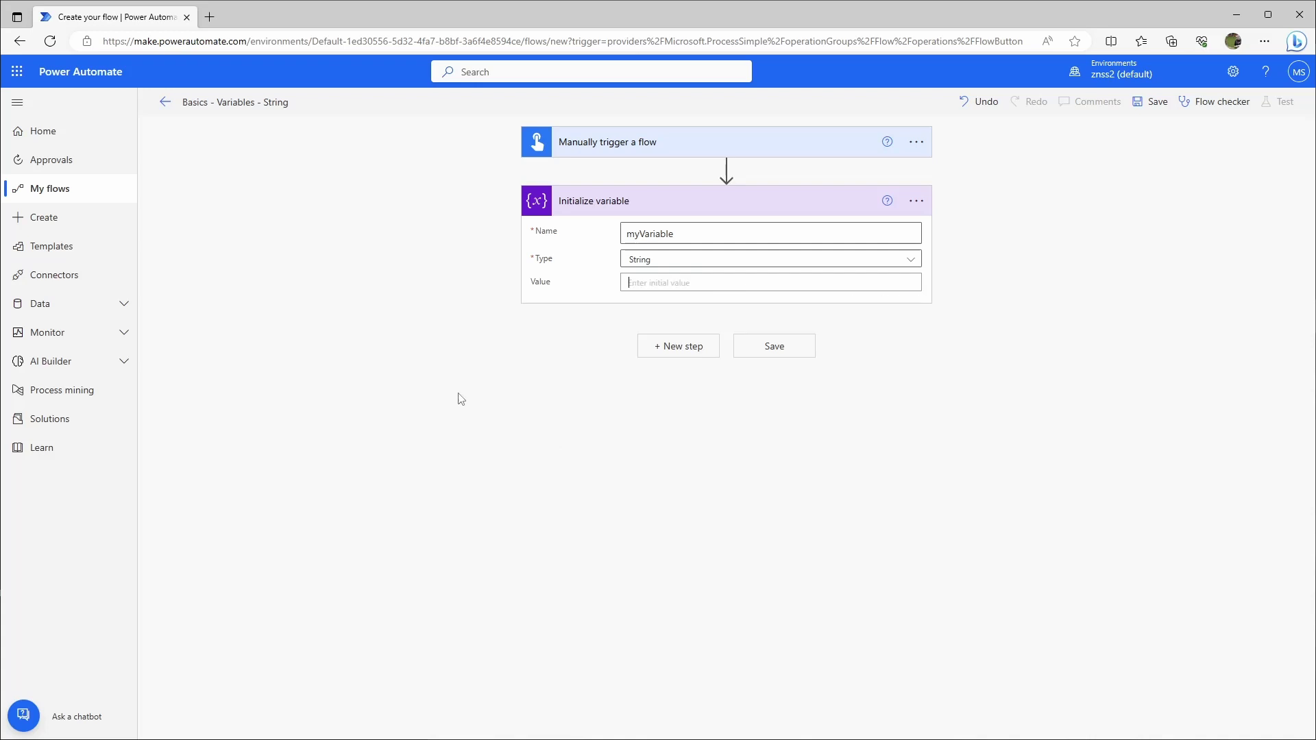
pyautogui.click(672, 346)
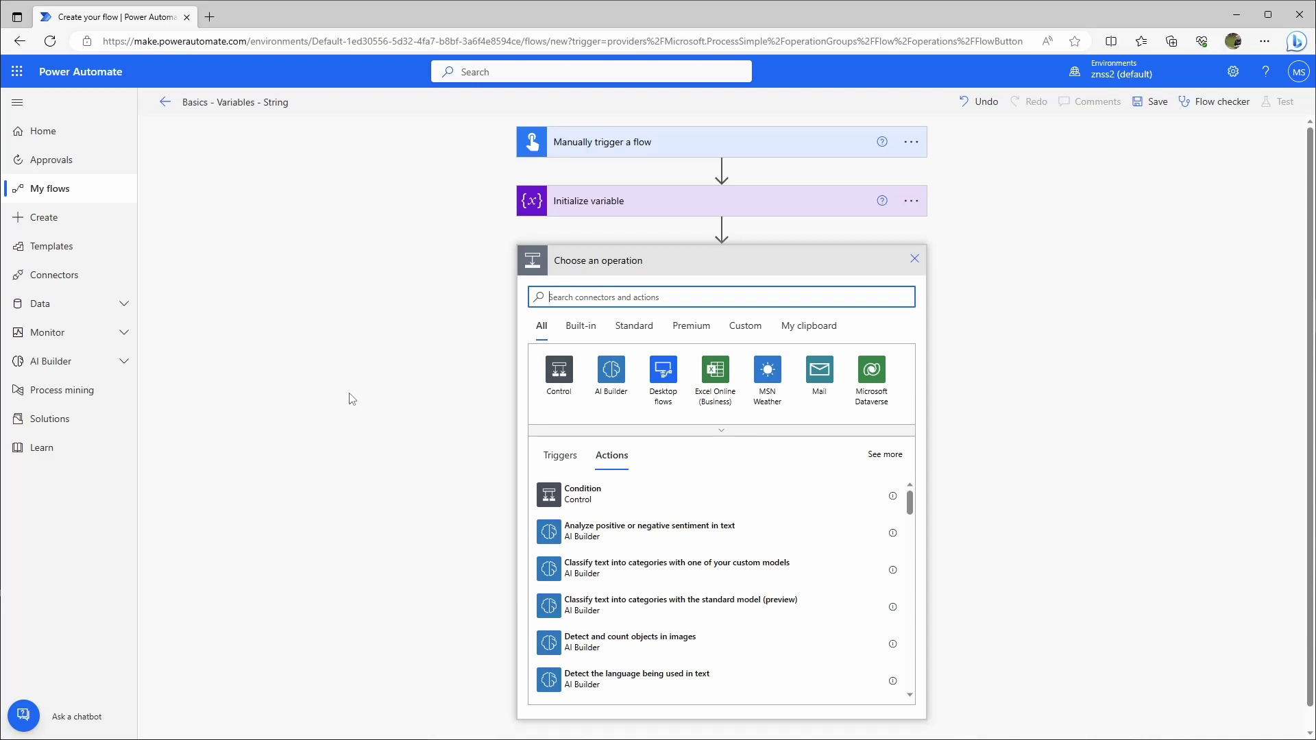
# Add a Compose action with myVariable as its input, then save the flow.
pyautogui.write('compose')
pyautogui.click(549, 505)
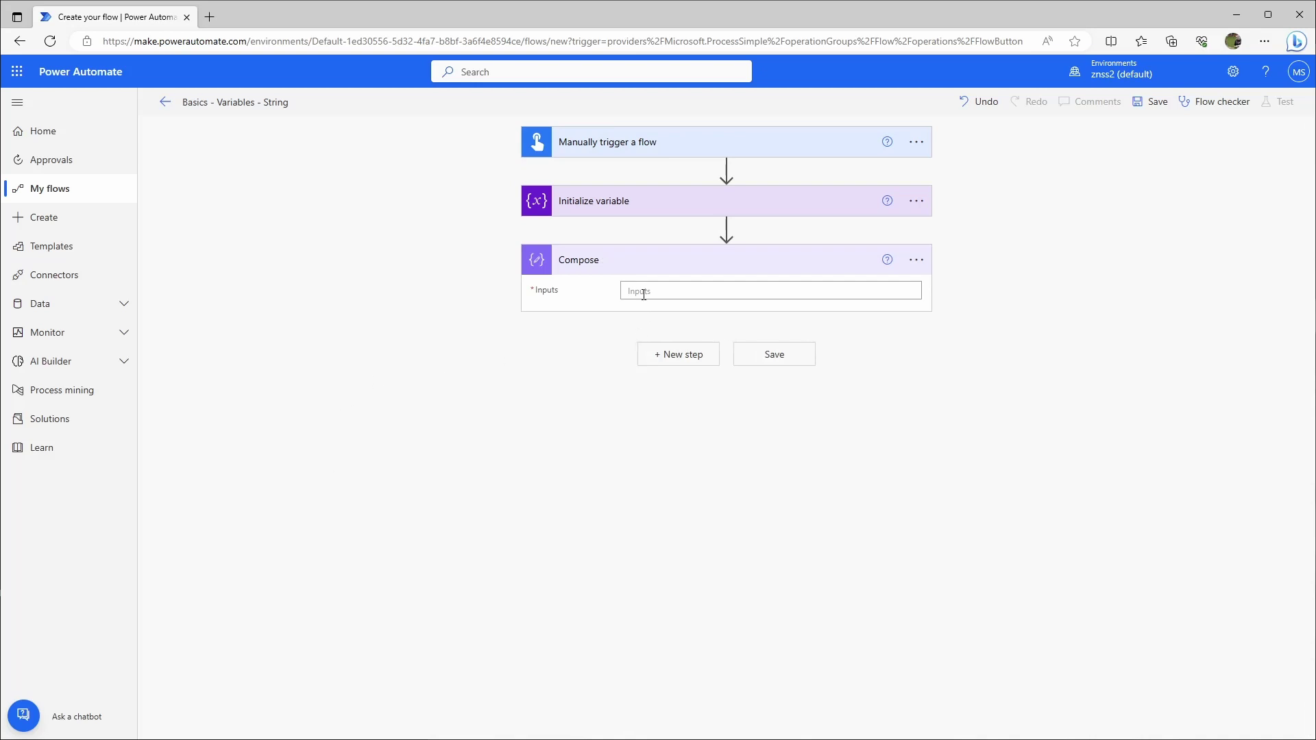
pyautogui.click(644, 292)
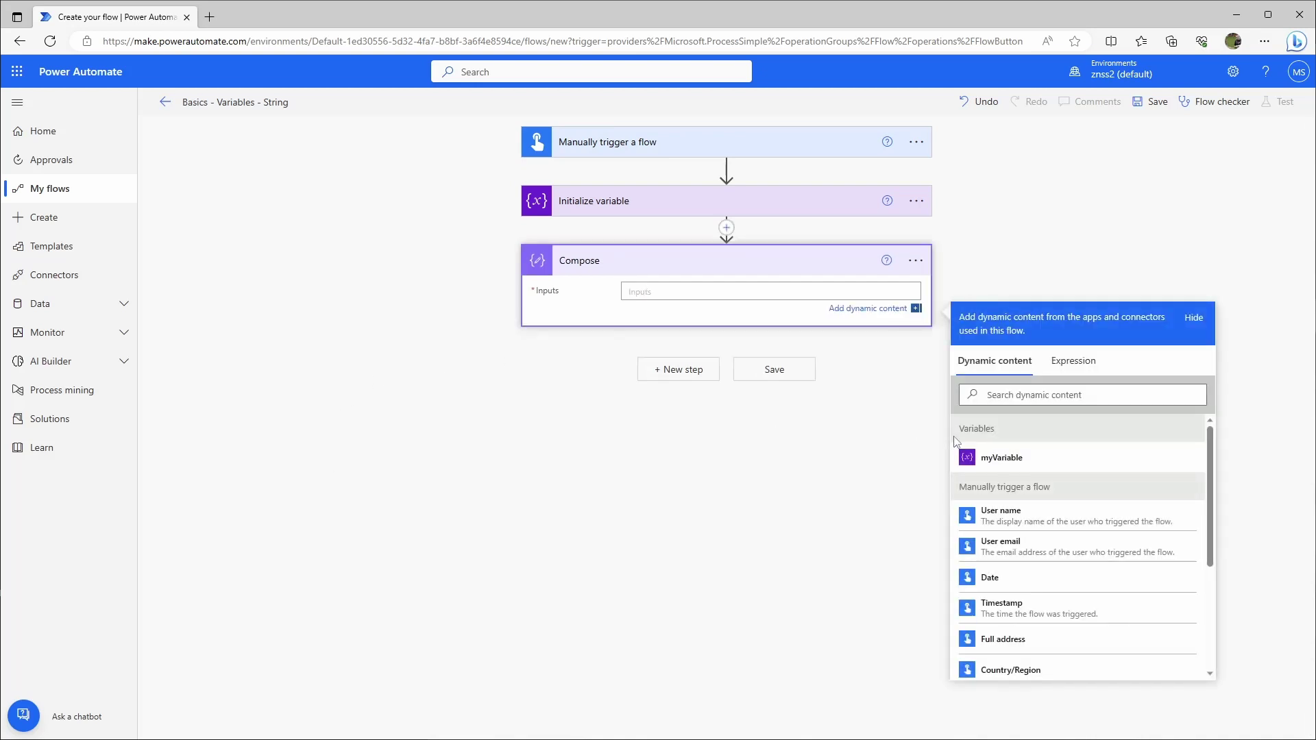
pyautogui.click(982, 457)
pyautogui.click(448, 460)
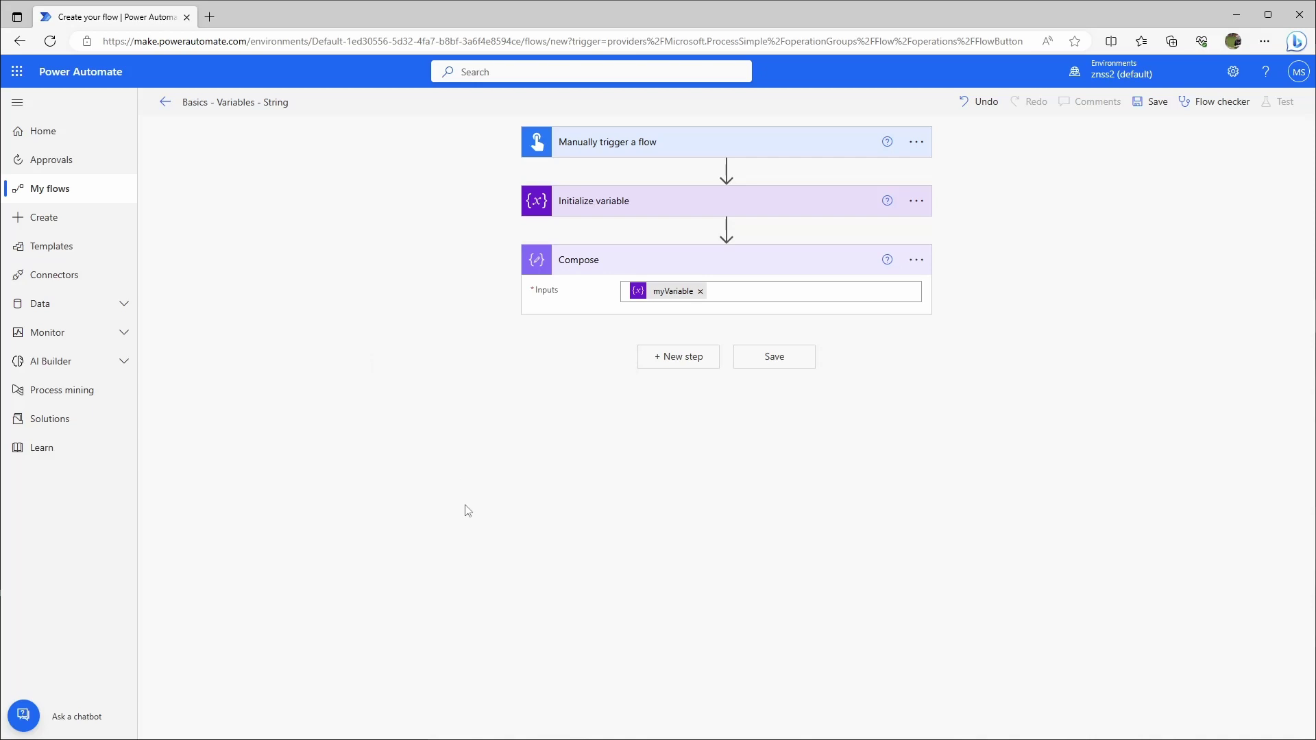
pyautogui.click(1153, 102)
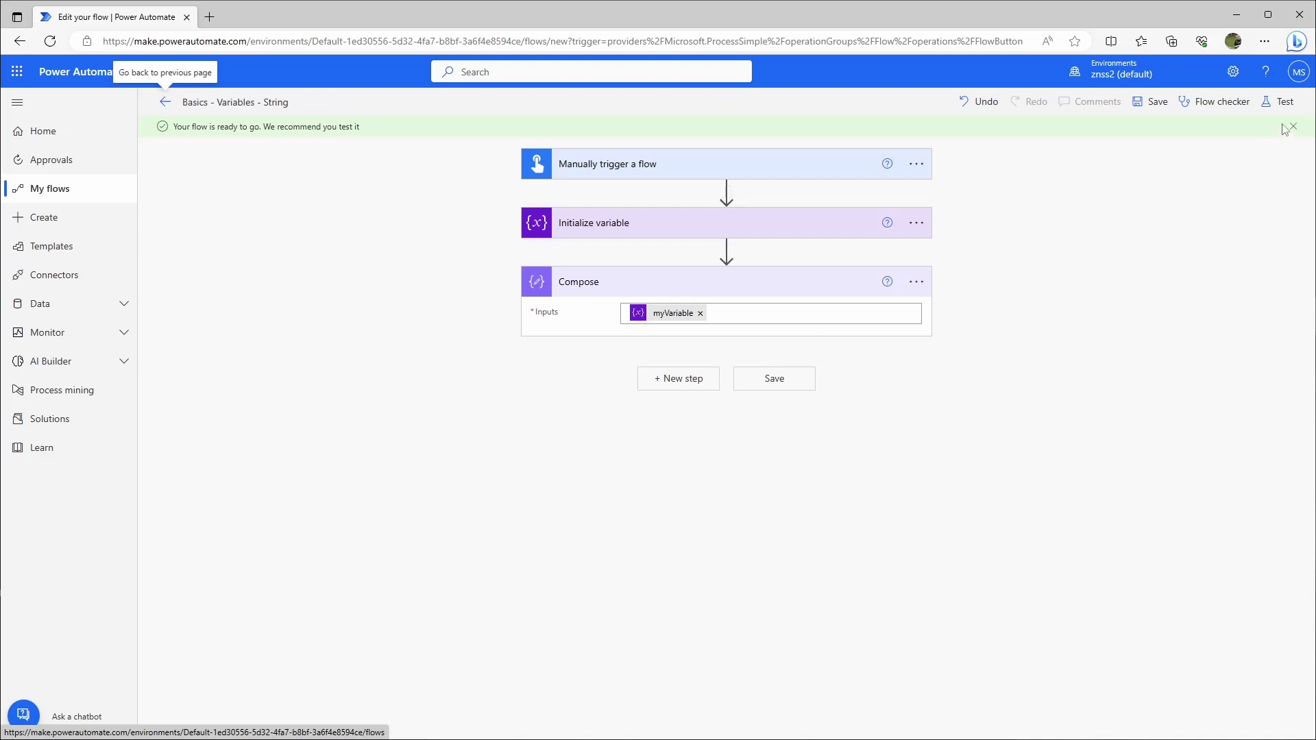
# Run a manual test of the flow until it succeeds.
pyautogui.click(1279, 102)
pyautogui.click(1125, 142)
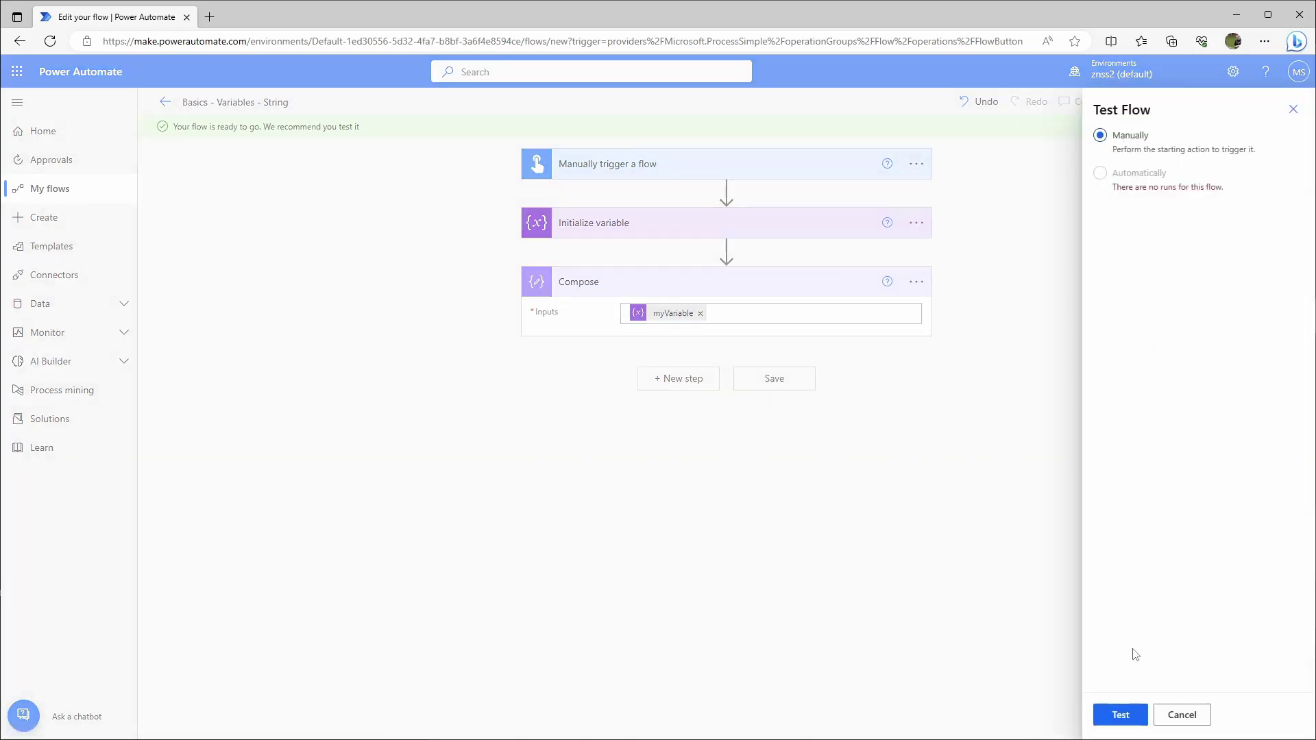
pyautogui.click(1121, 713)
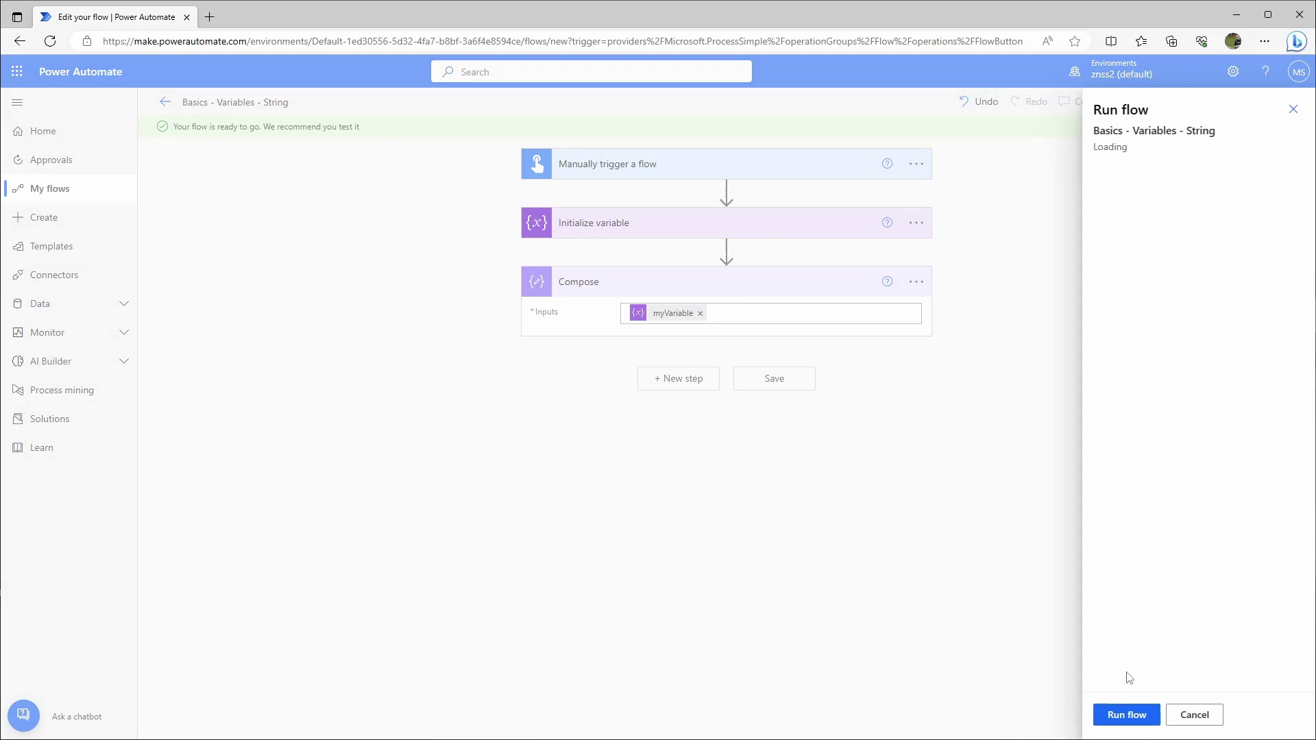
pyautogui.click(1115, 722)
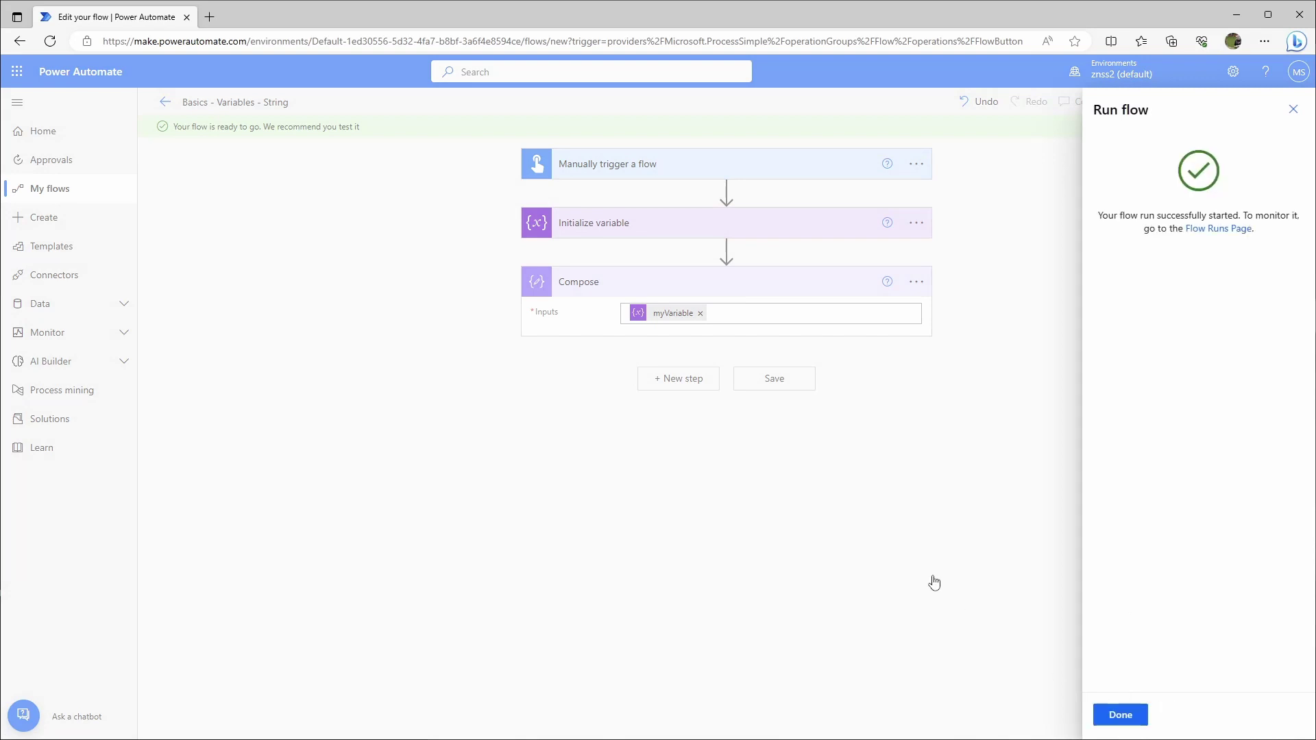
pyautogui.click(1104, 713)
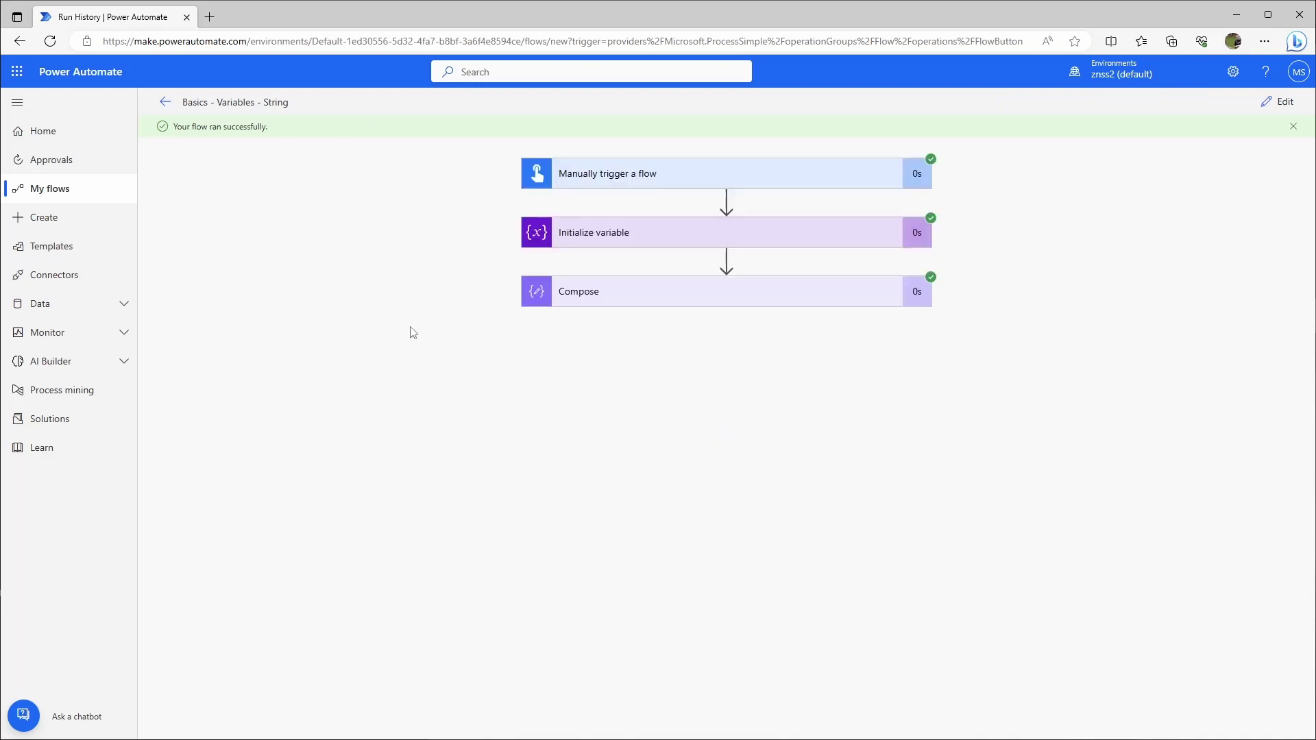
# Check the Initialize variable and empty Compose output in the run, then return to editing.
pyautogui.click(676, 242)
pyautogui.click(622, 459)
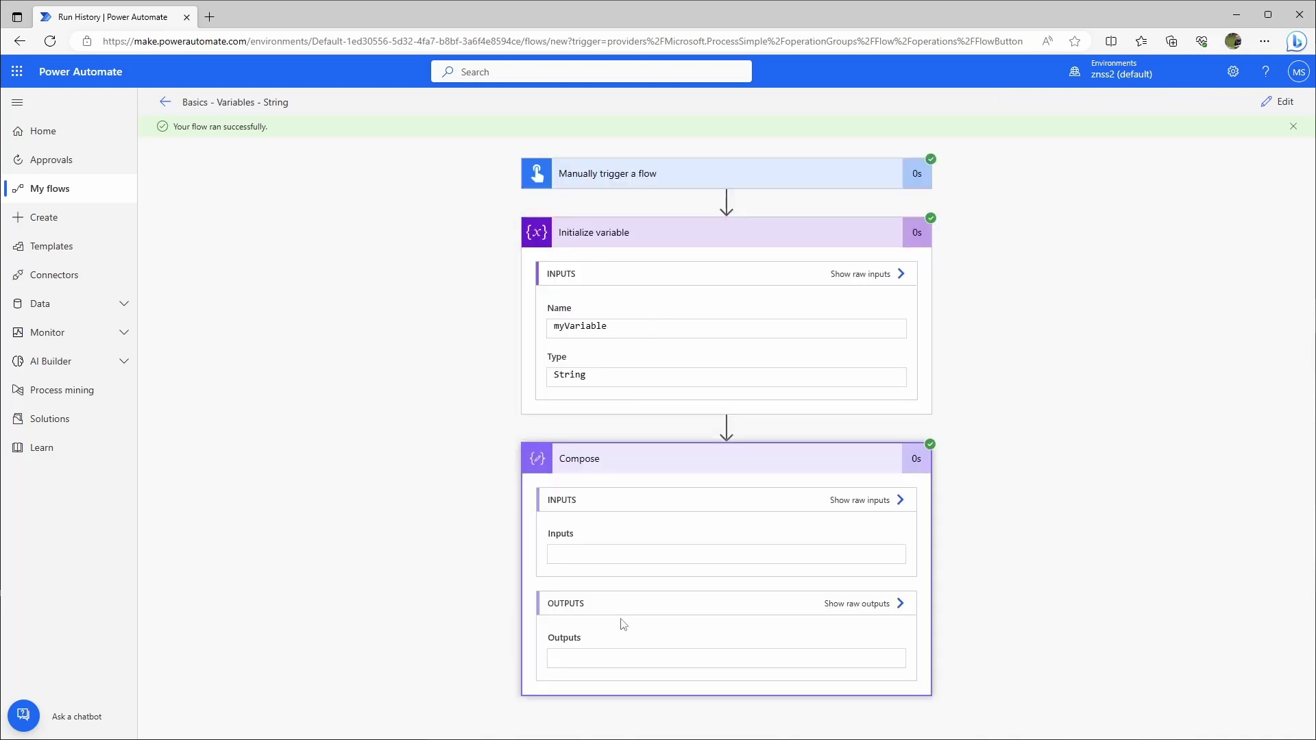
pyautogui.click(610, 660)
pyautogui.click(1279, 102)
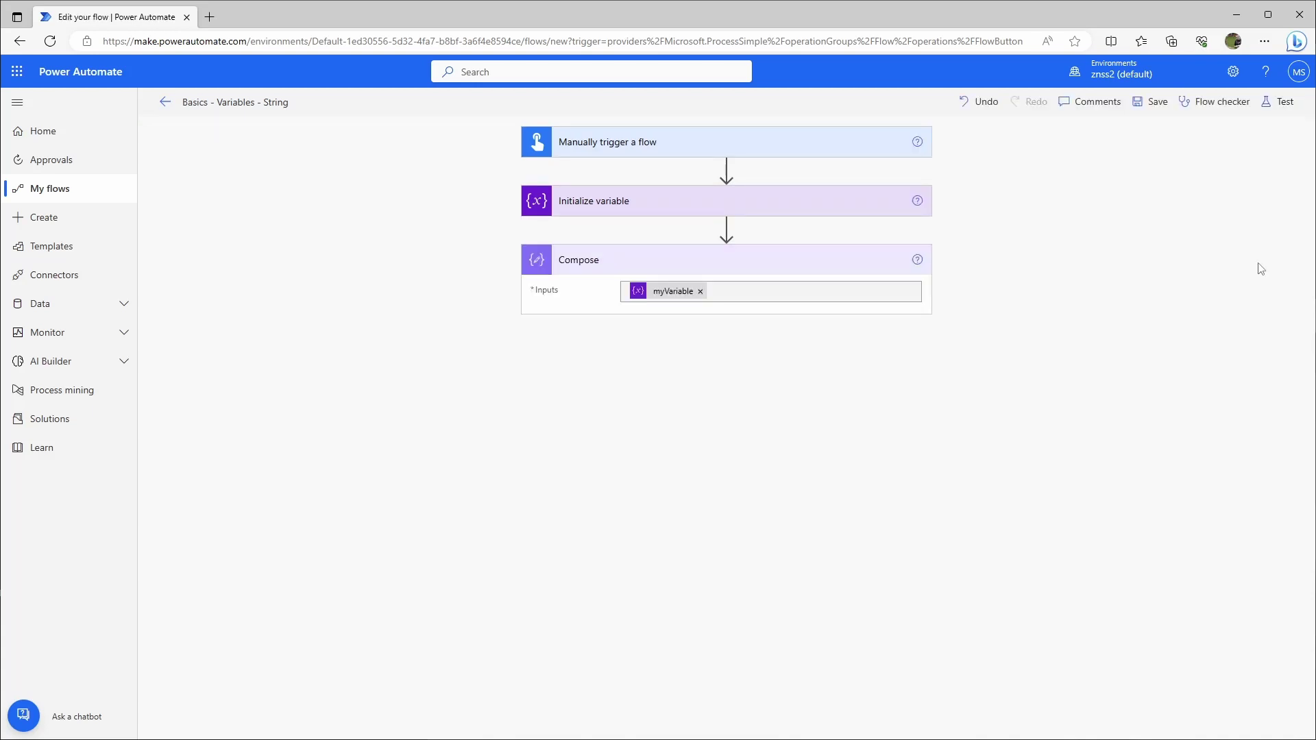
# Set myVariable's initial value to 'my sentence'.
pyautogui.click(632, 207)
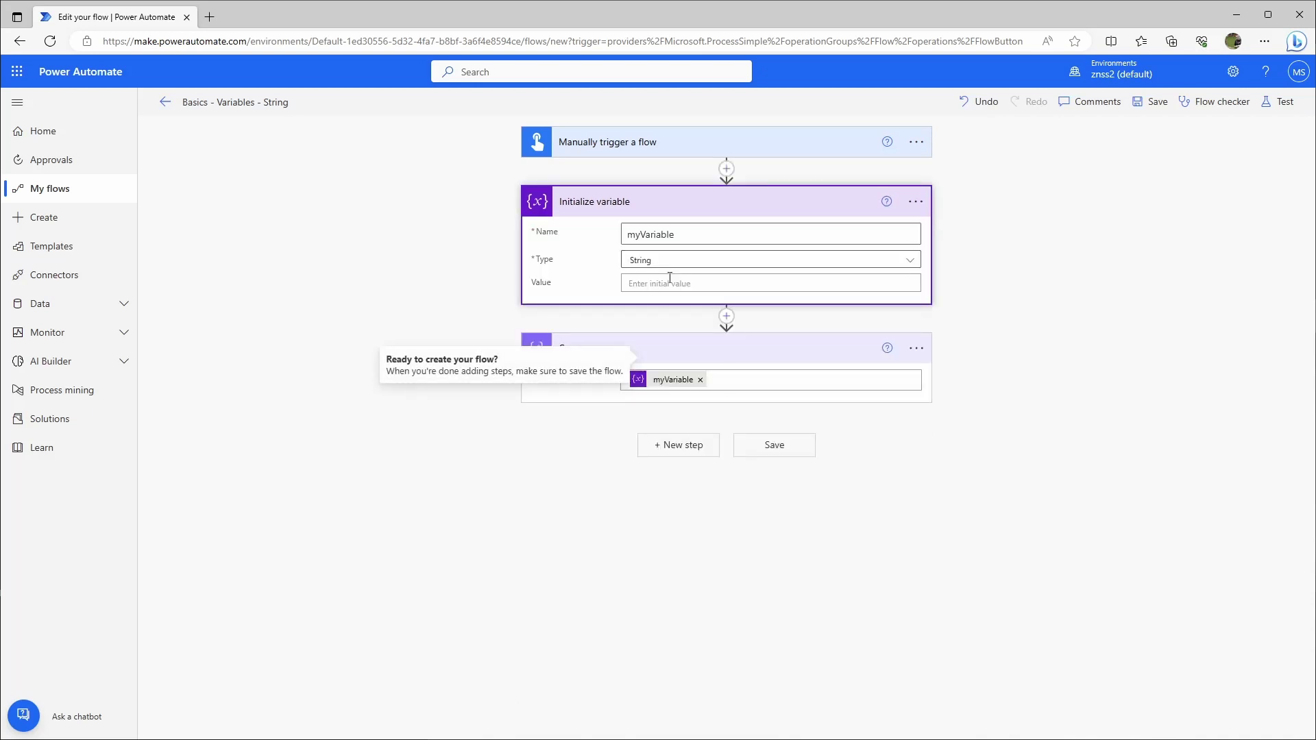
pyautogui.click(670, 281)
pyautogui.write('my ')
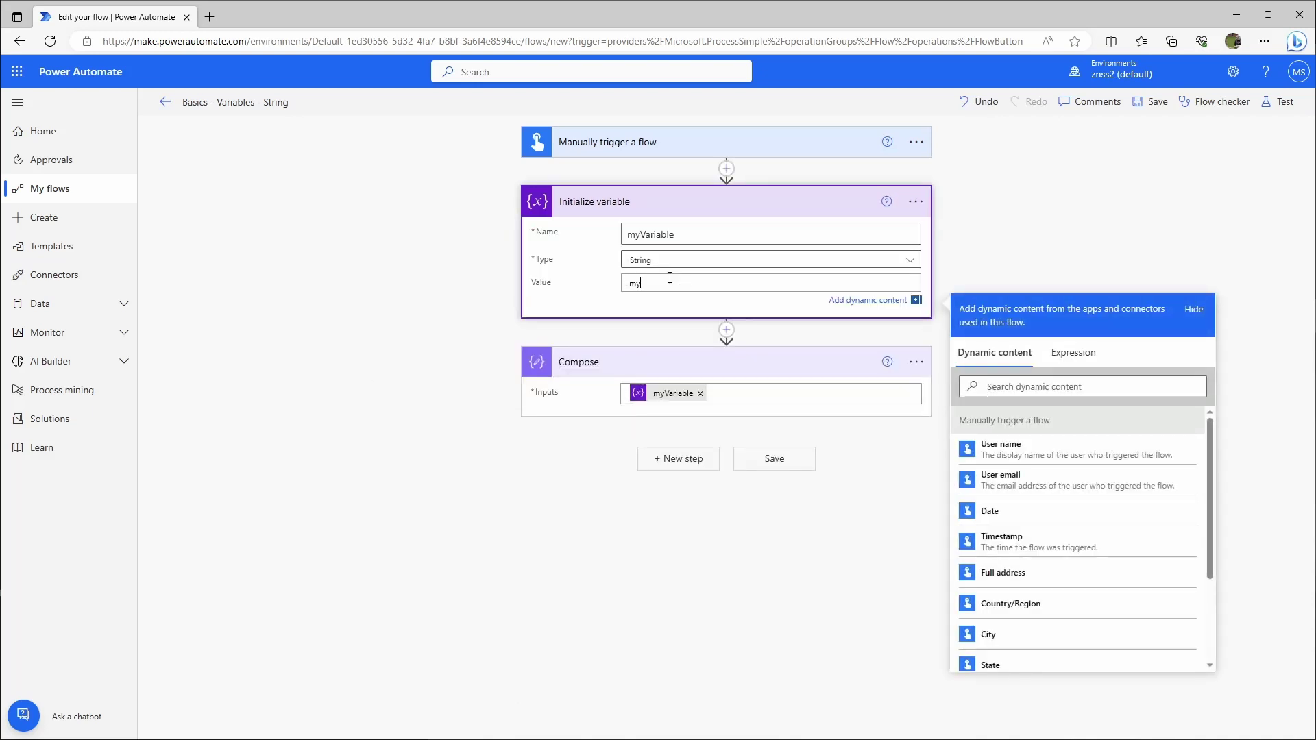
pyautogui.write('sentence')
# Save and test the flow automatically with the recently used trigger.
pyautogui.click(1279, 101)
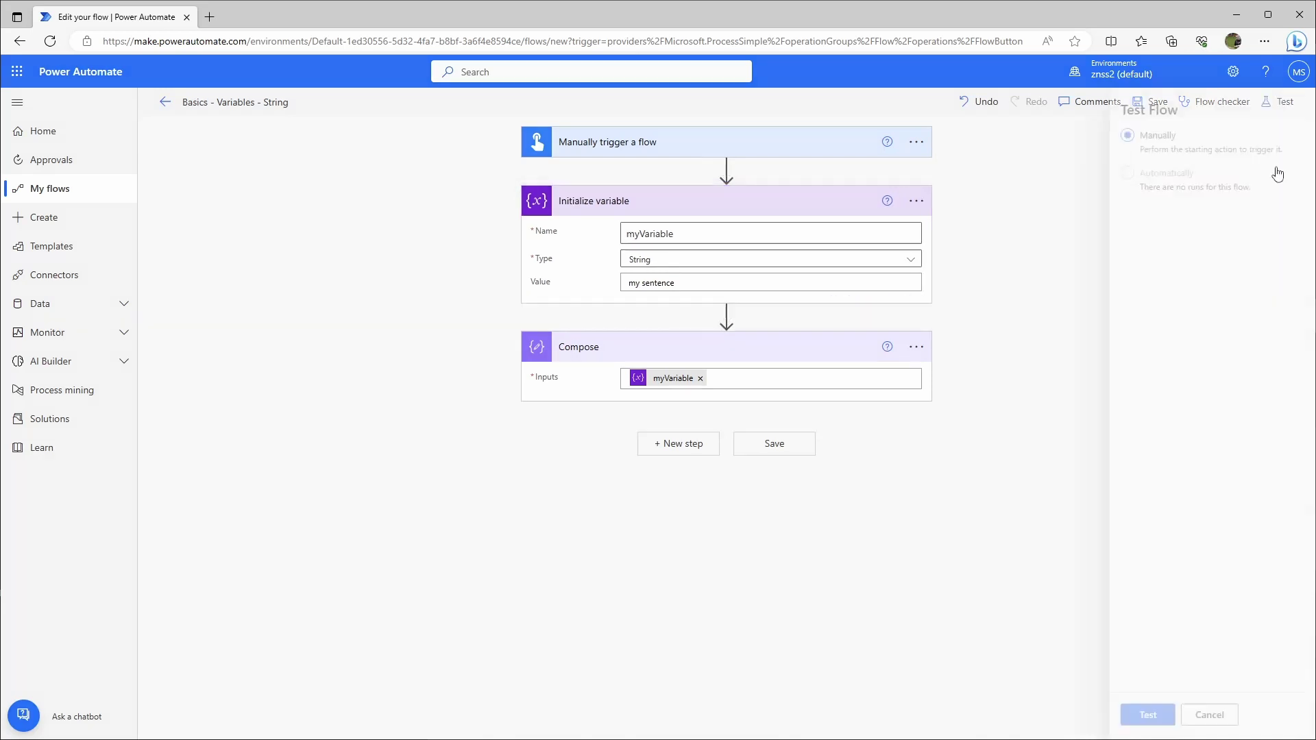
pyautogui.click(1139, 174)
pyautogui.click(1147, 198)
pyautogui.click(1105, 223)
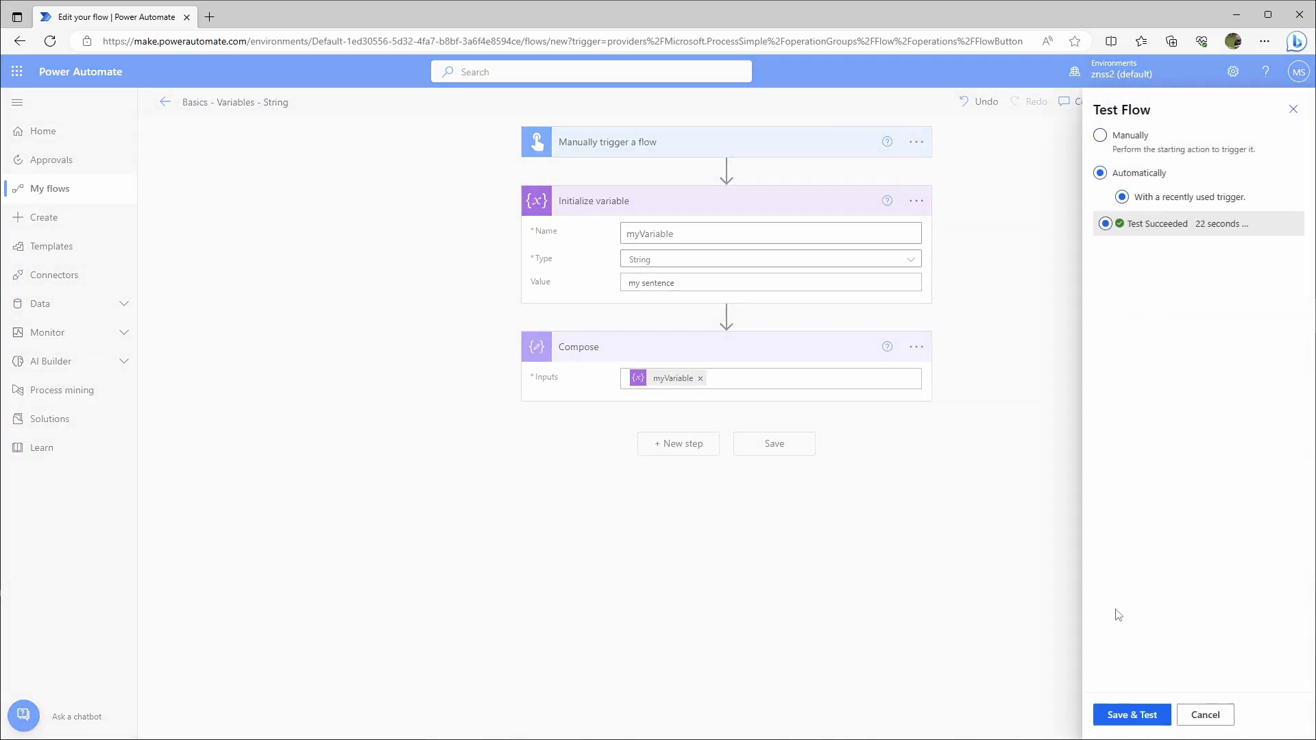
pyautogui.click(1112, 715)
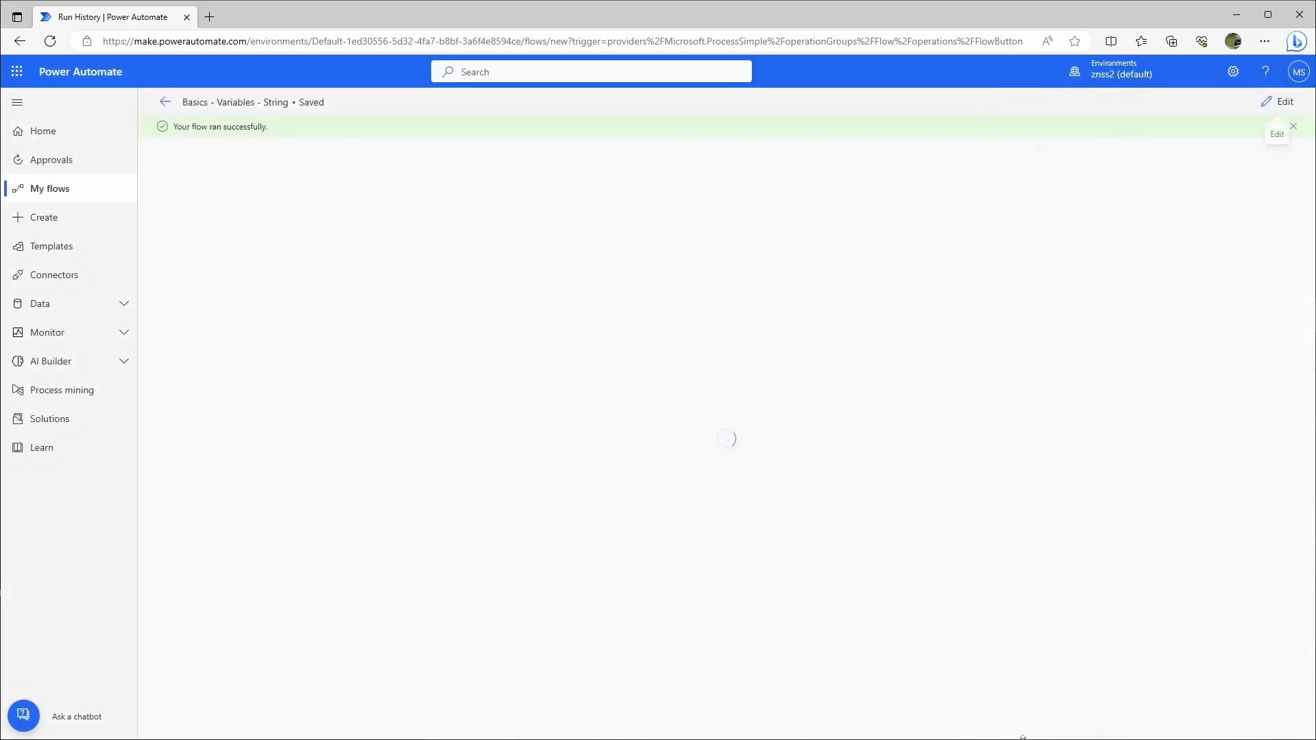
# Confirm the Compose step's output in run history reads 'my sentence'.
pyautogui.click(697, 302)
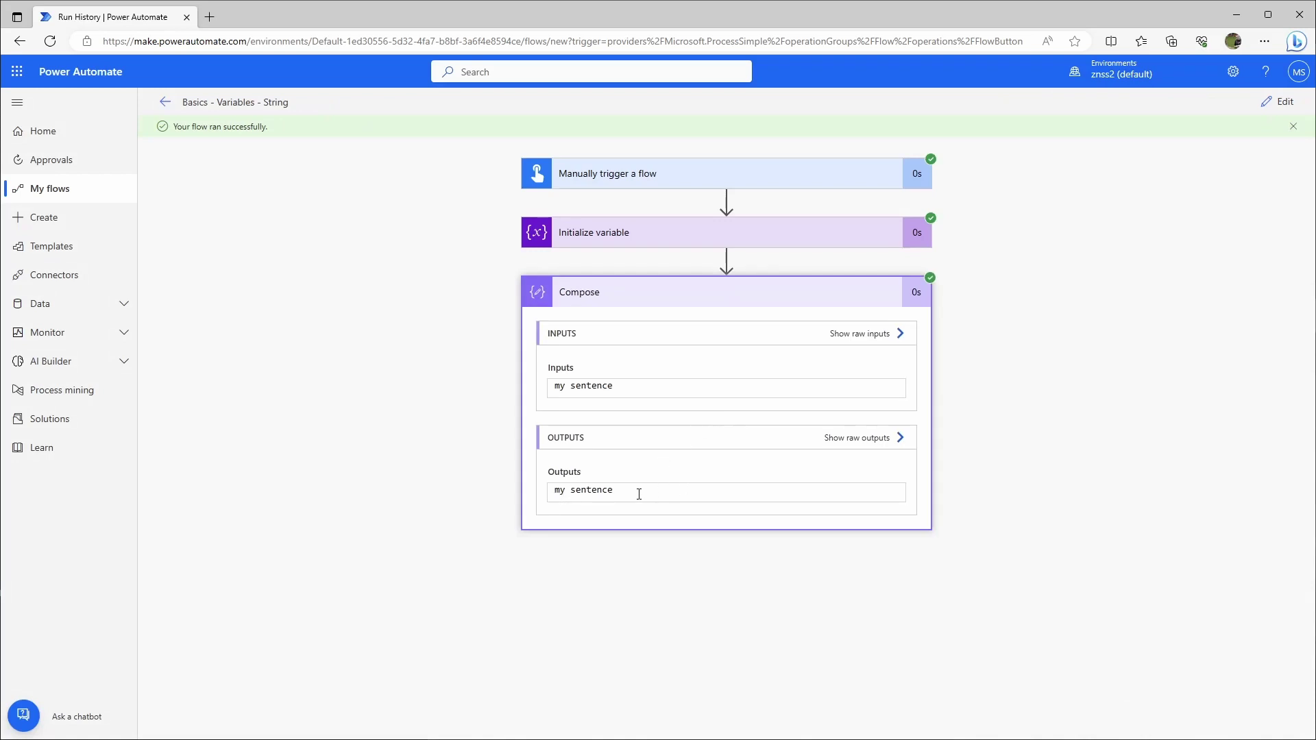
pyautogui.moveTo(639, 494); pyautogui.dragTo(531, 491)
pyautogui.click(1166, 322)
# Delete the 'my sentence' initial value and start a new step after Compose.
pyautogui.click(1280, 102)
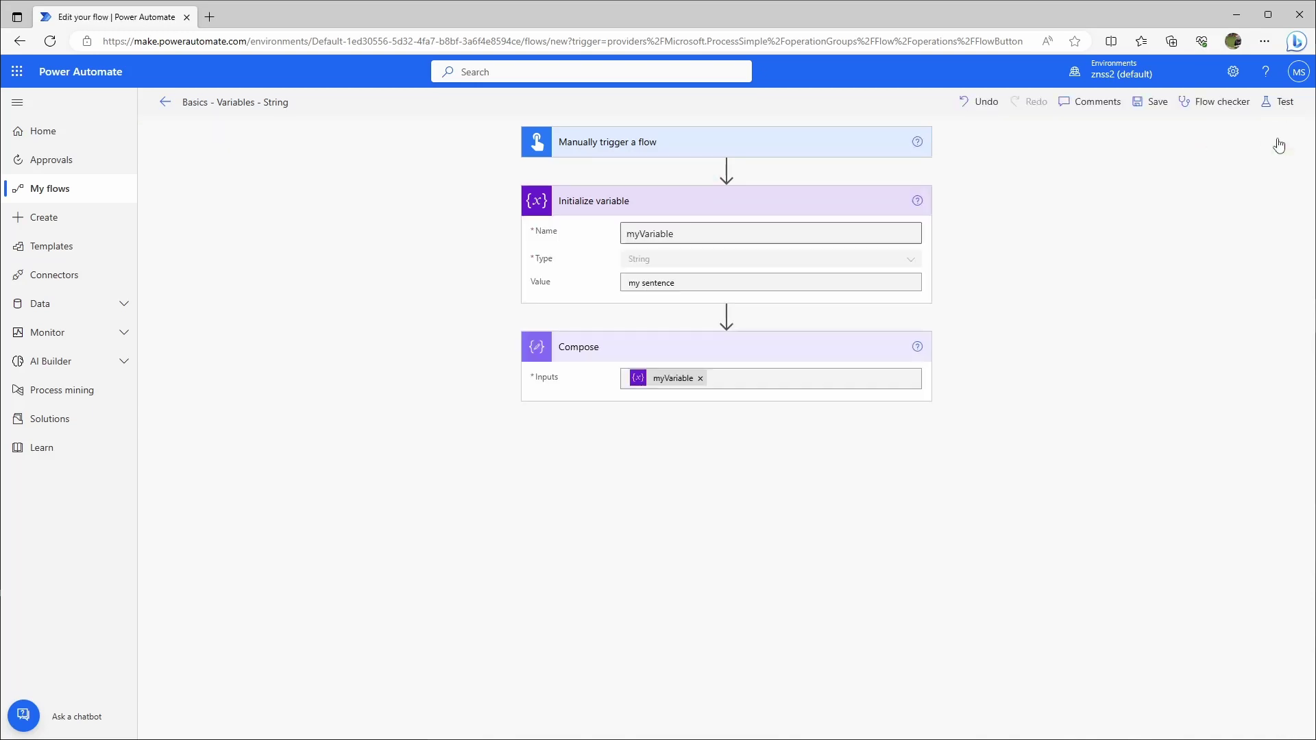
pyautogui.moveTo(692, 284); pyautogui.dragTo(514, 292)
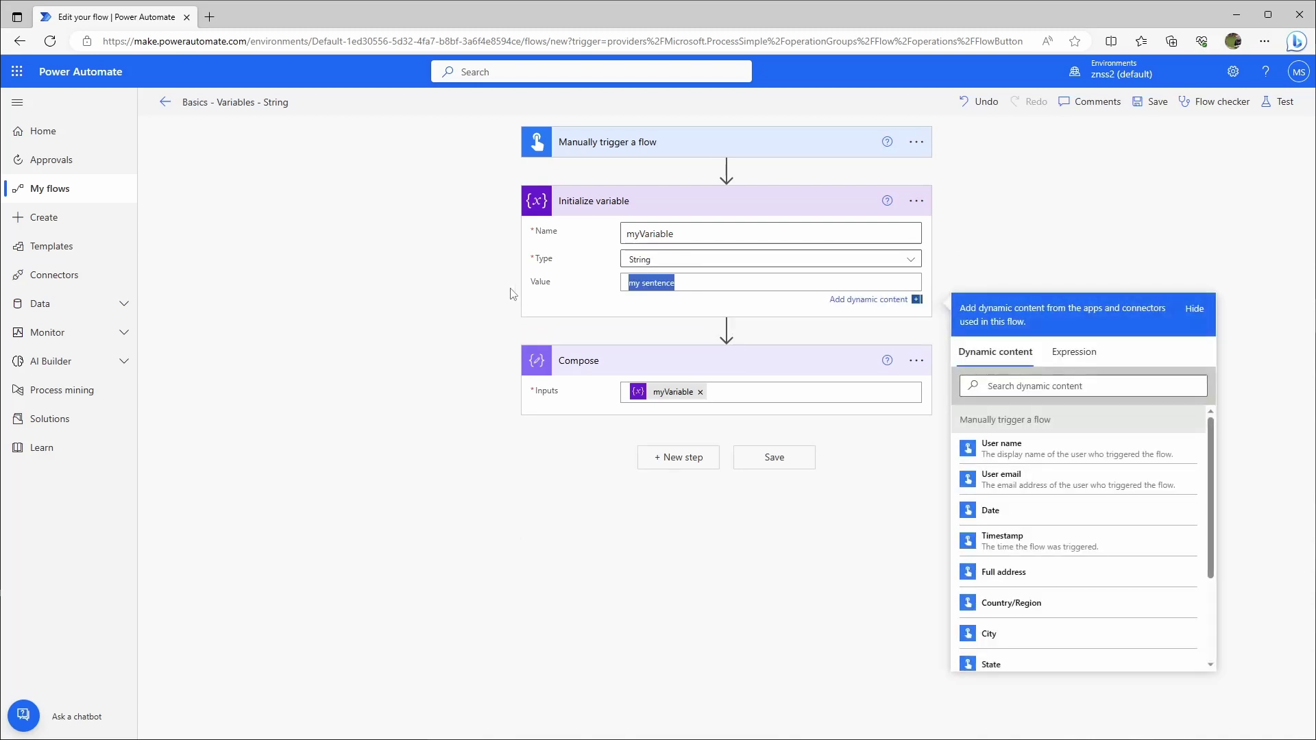
pyautogui.press('BackSpace')
pyautogui.click(469, 303)
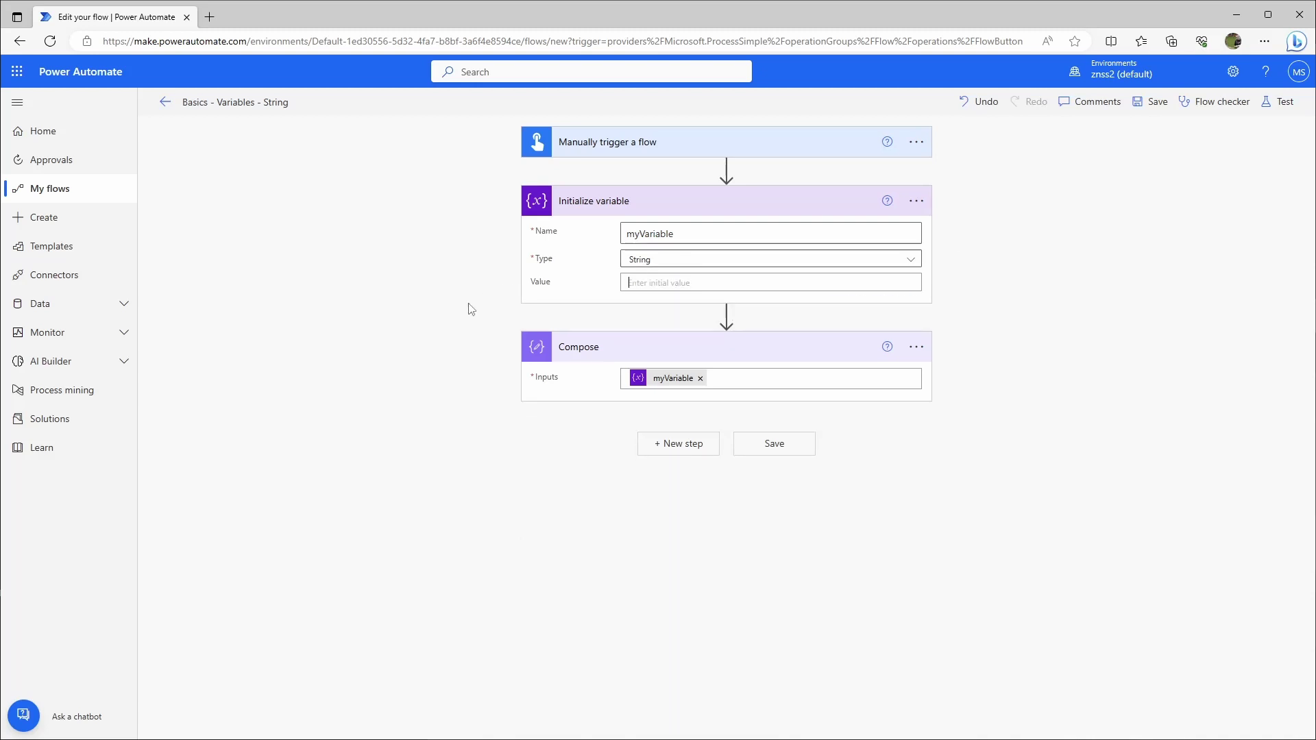
pyautogui.click(657, 446)
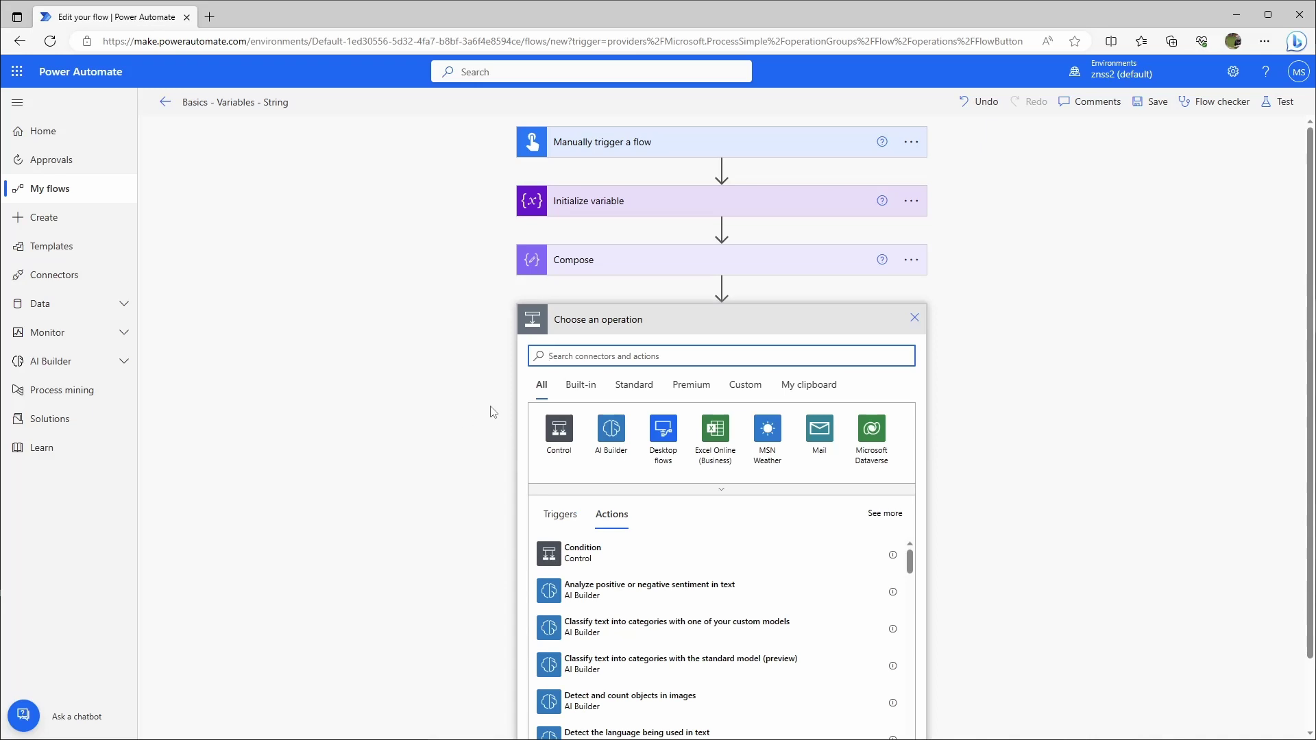
# Add a built-in Set variable action assigning myVariable 'this is another value'.
pyautogui.click(582, 393)
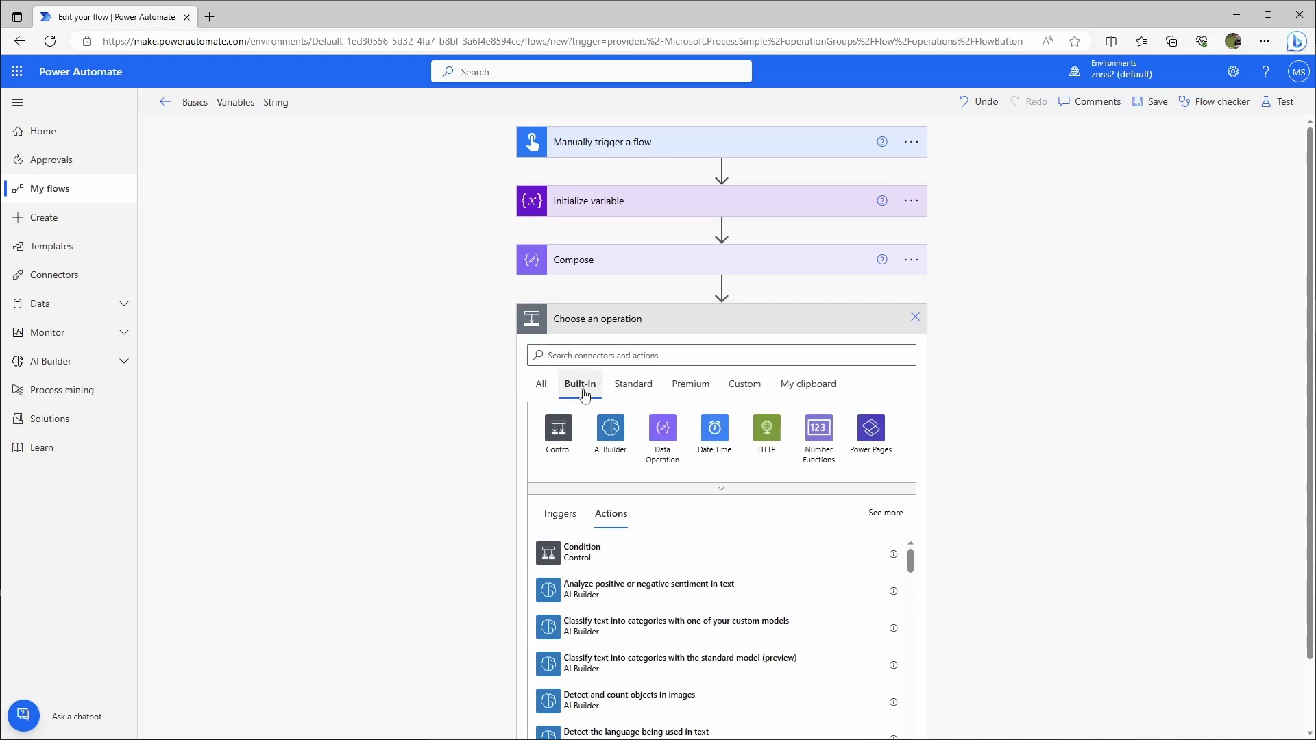
pyautogui.click(699, 489)
pyautogui.click(817, 489)
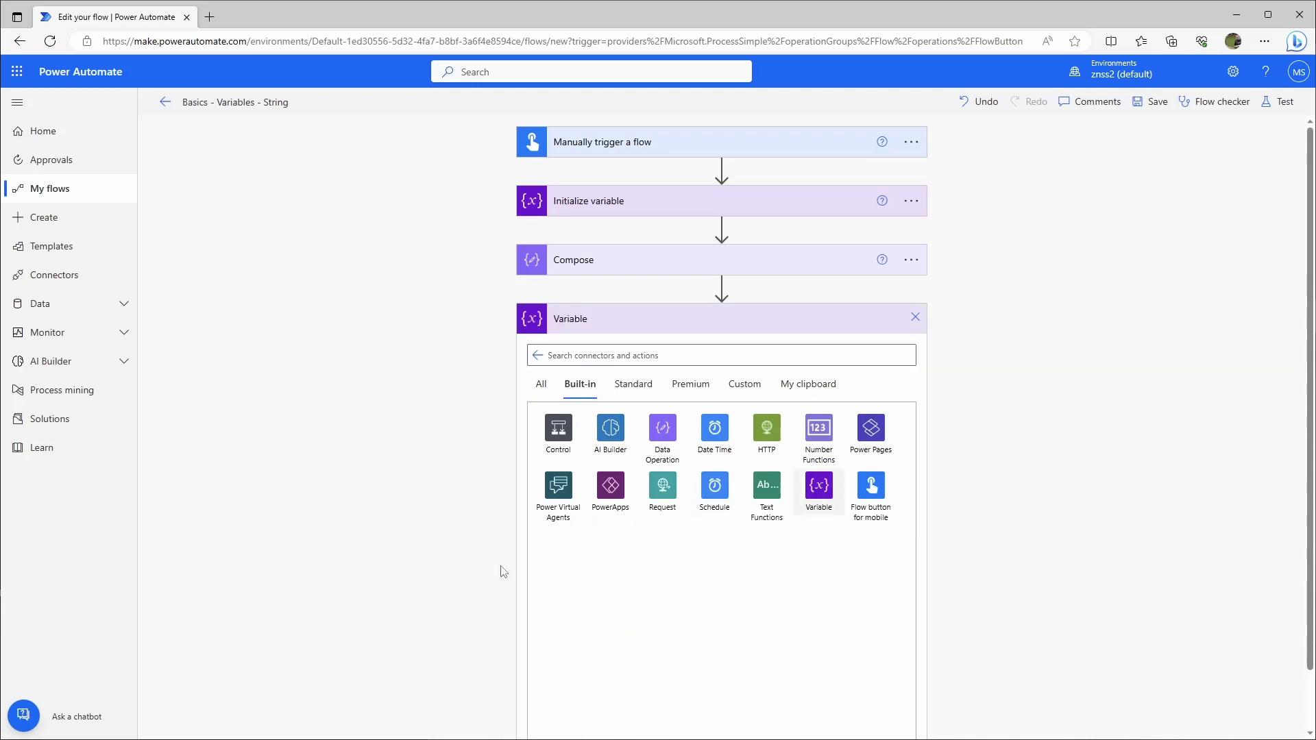
pyautogui.click(567, 615)
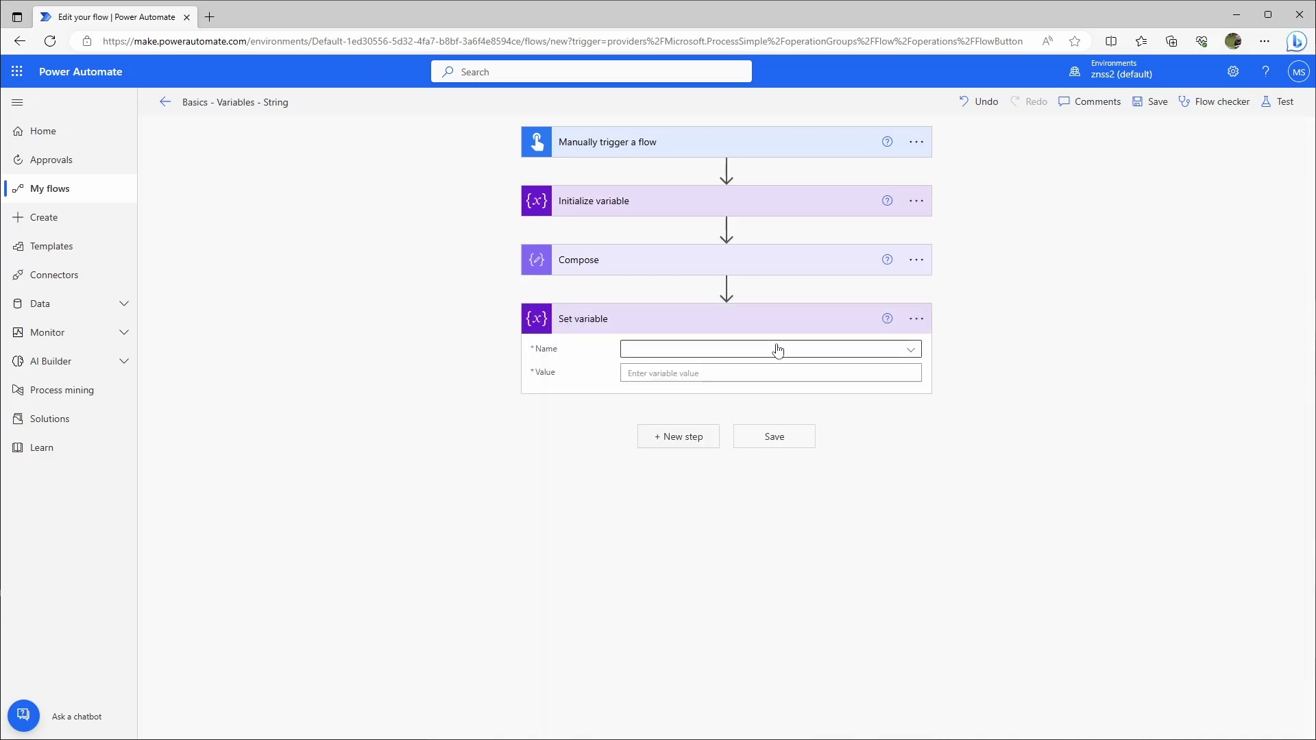
pyautogui.click(861, 356)
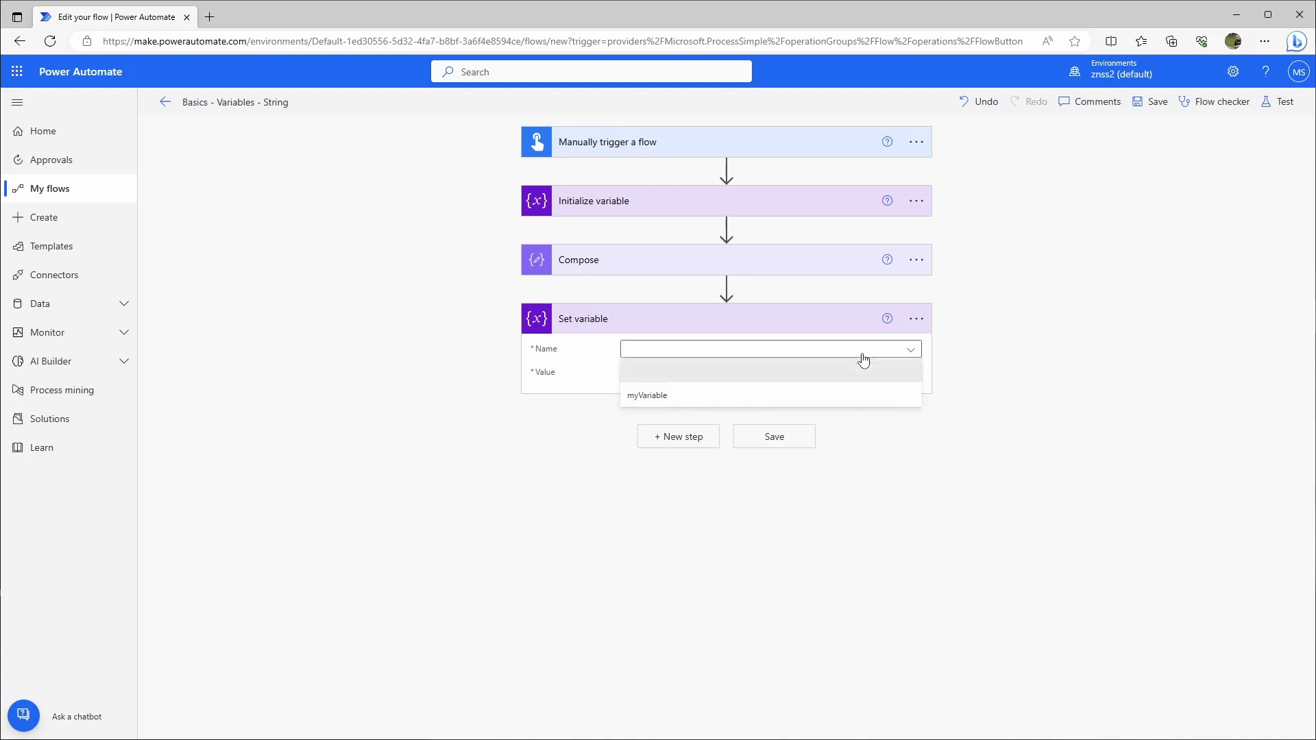
pyautogui.click(692, 398)
pyautogui.click(657, 376)
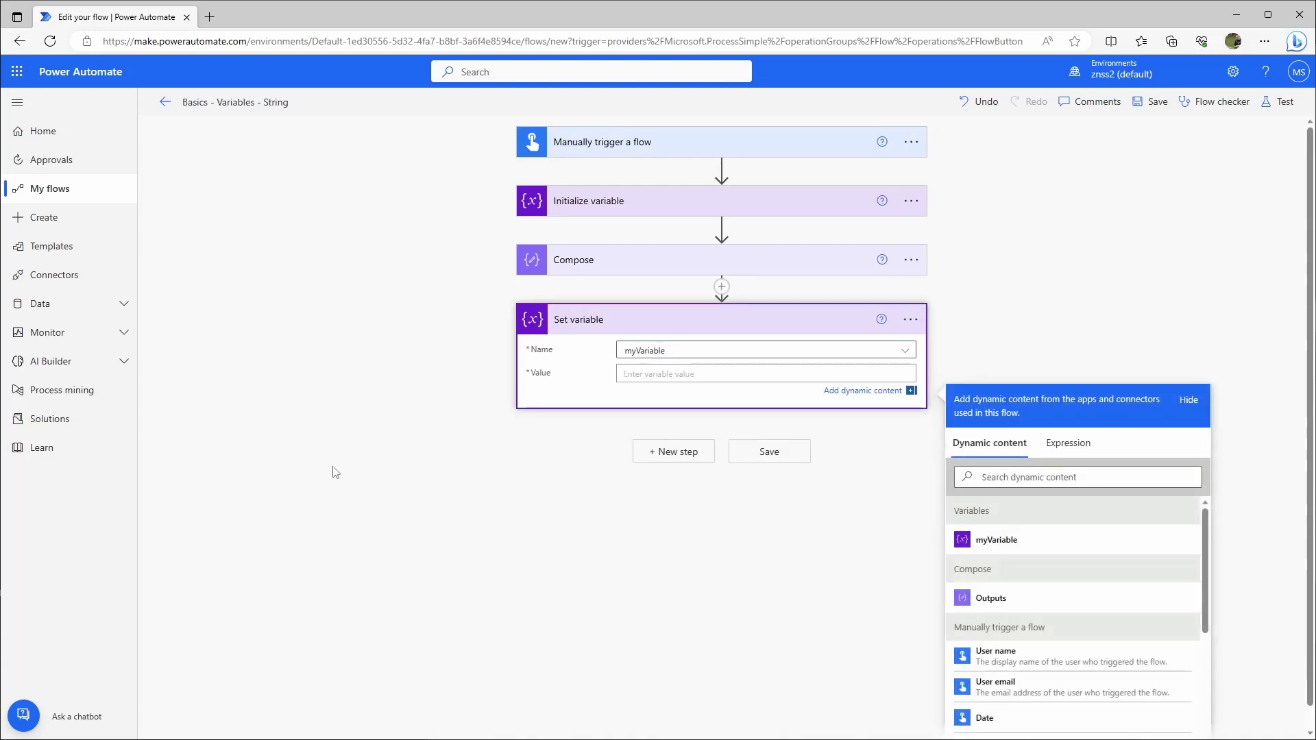
pyautogui.write('this is another value')
pyautogui.click(370, 476)
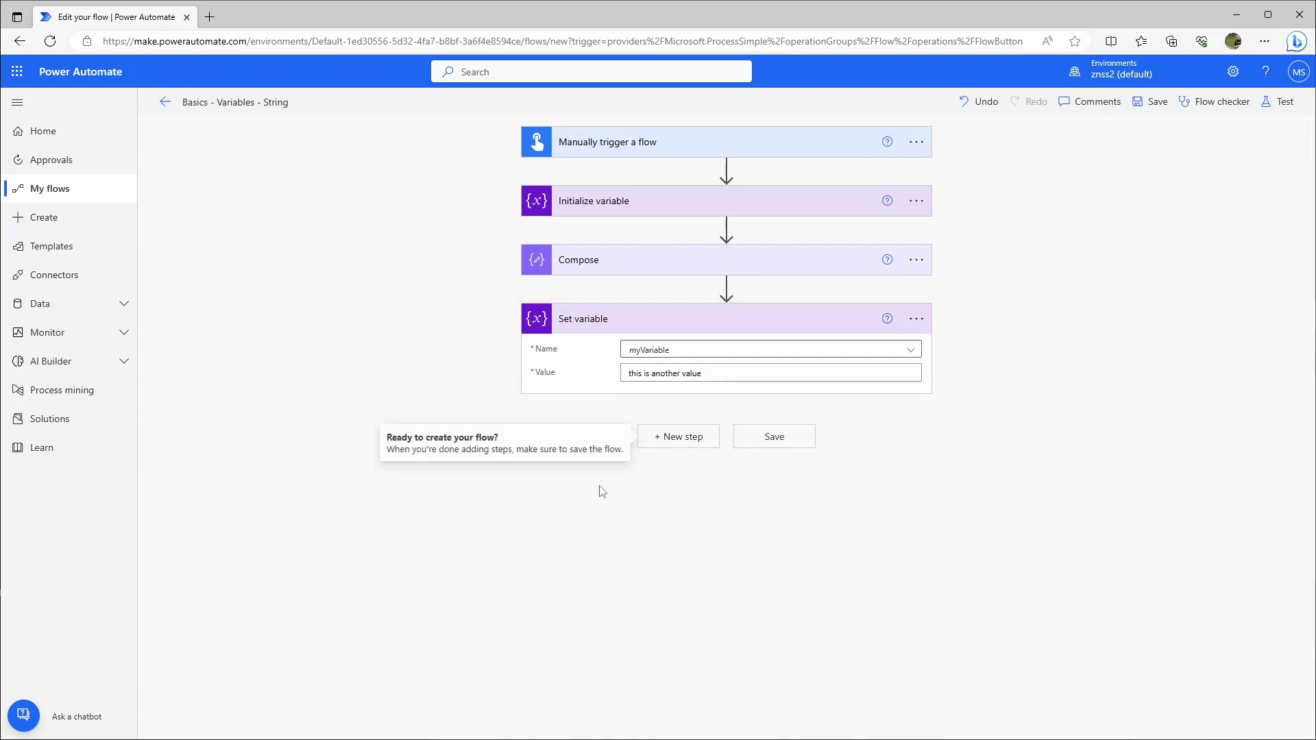
pyautogui.click(661, 451)
# Add Compose 2 with myVariable as input, then Save & Test the flow.
pyautogui.write('compose')
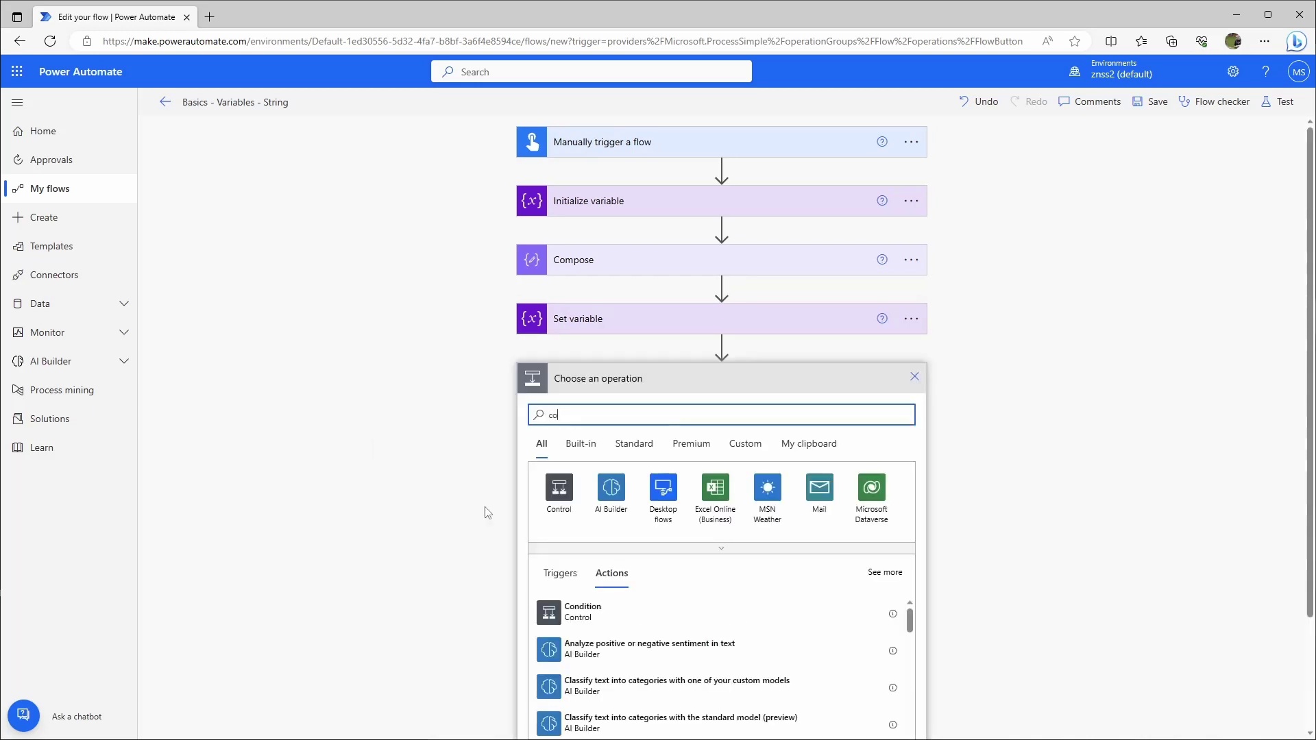
pyautogui.click(581, 610)
pyautogui.click(634, 410)
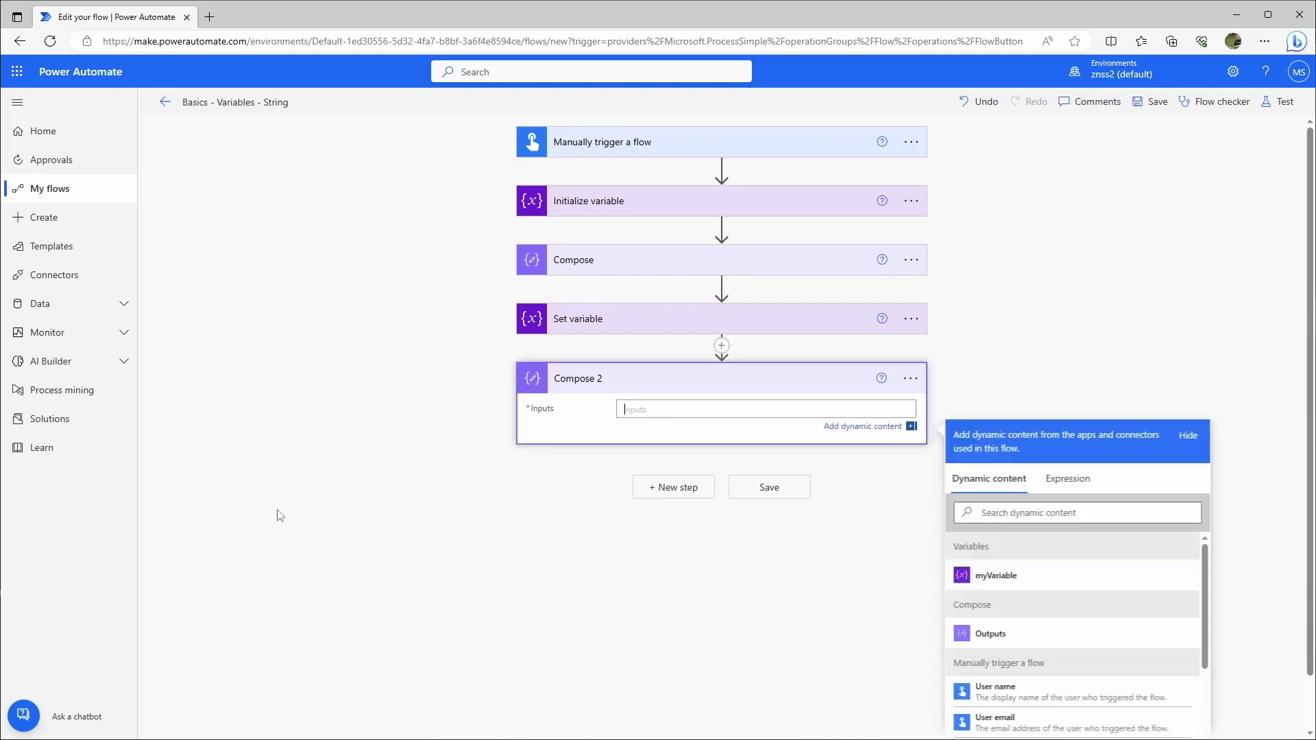
pyautogui.click(1004, 576)
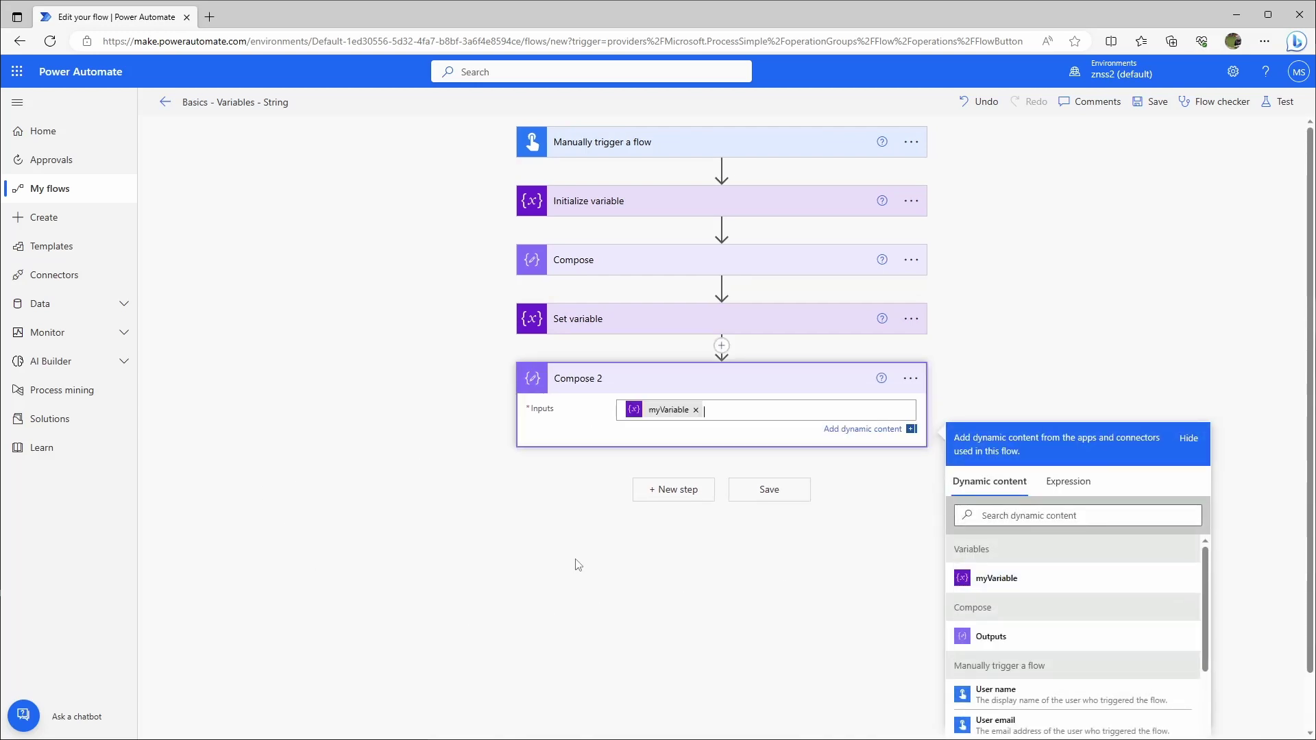
pyautogui.click(1279, 101)
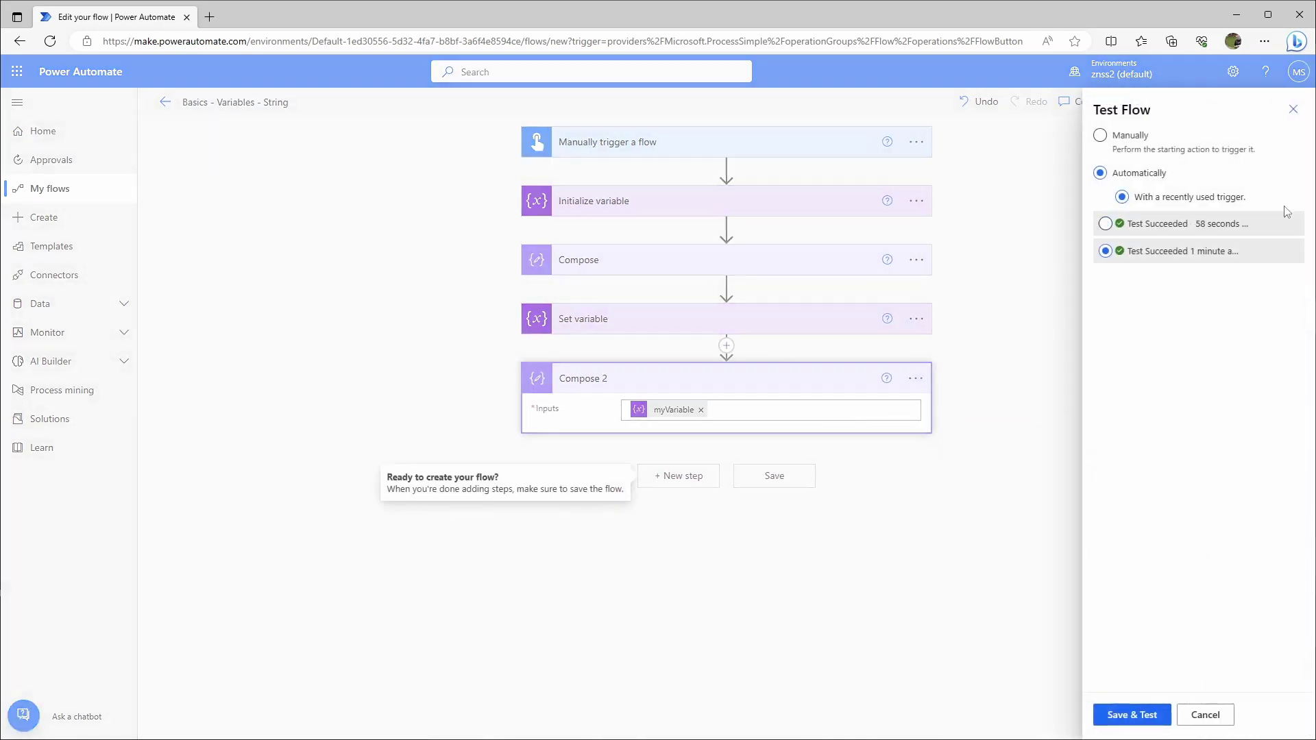
pyautogui.click(1133, 715)
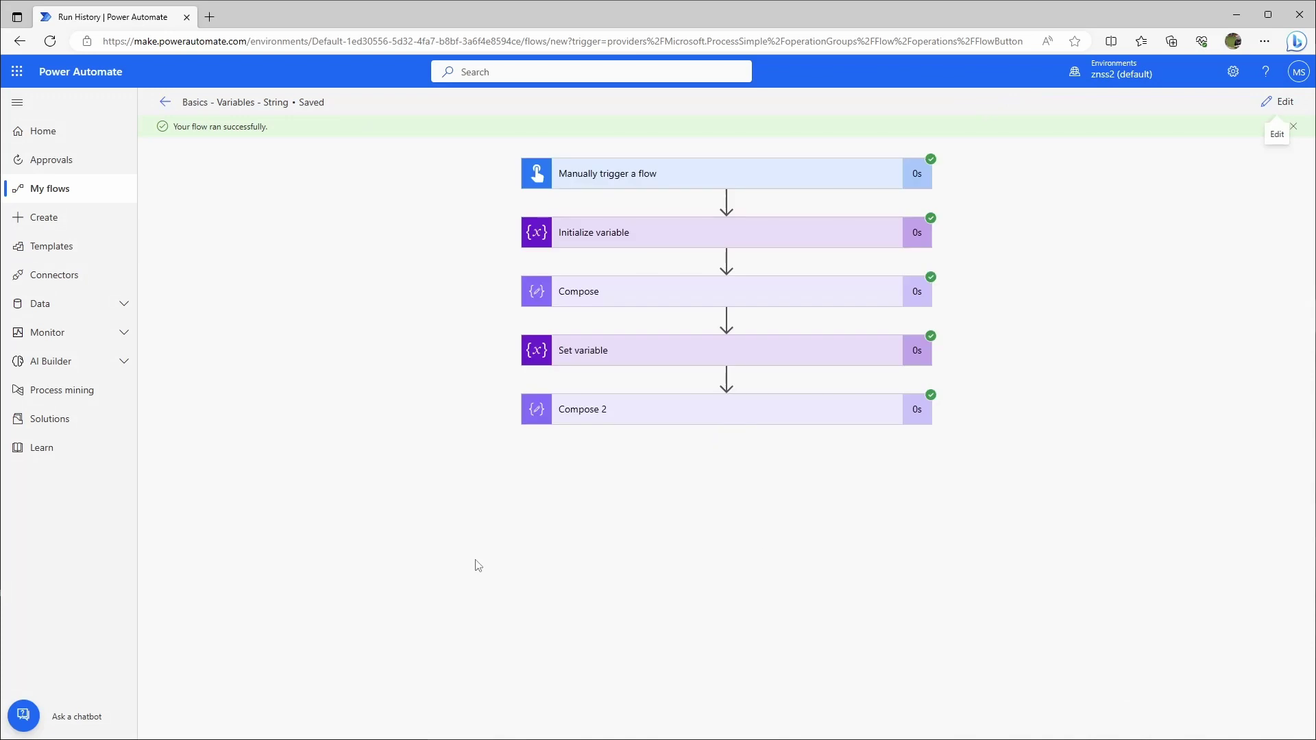
# Inspect Initialize variable, Compose, Set variable and Compose 2 runs; Compose 2 shows 'this is another value'.
pyautogui.click(635, 236)
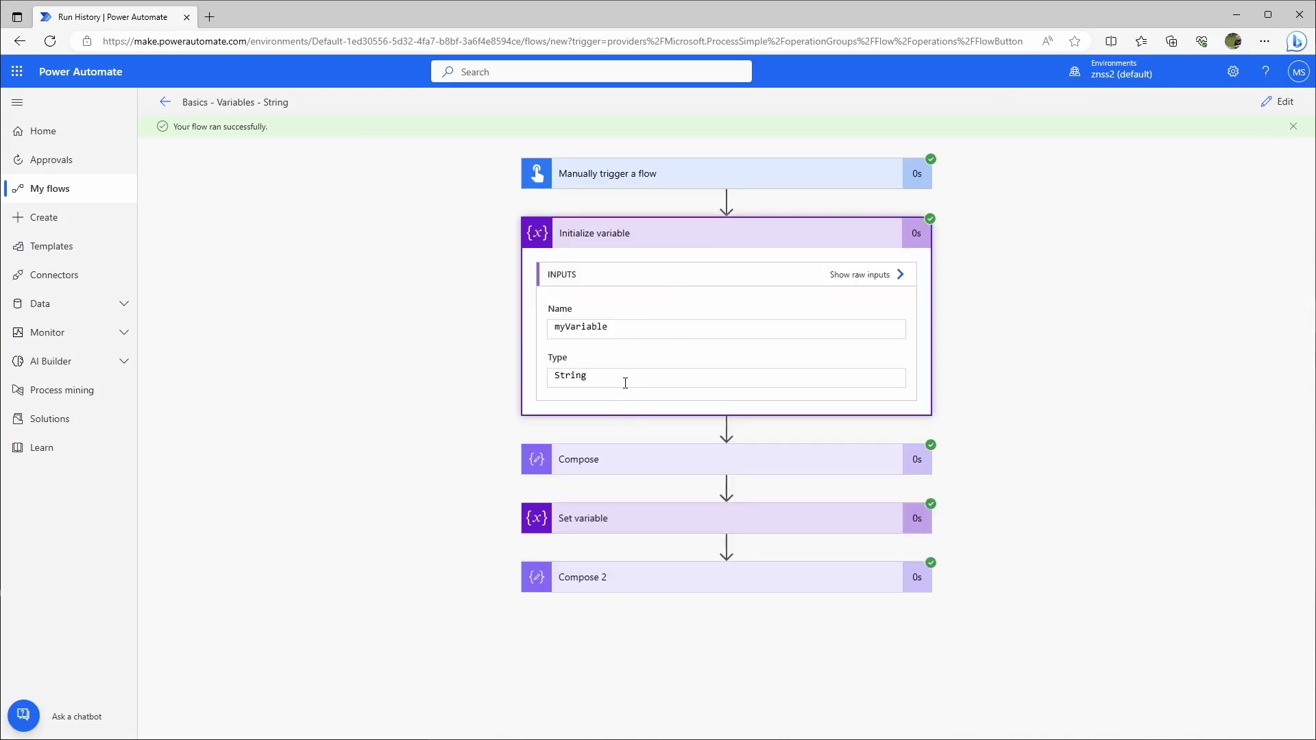
pyautogui.click(657, 244)
pyautogui.click(646, 306)
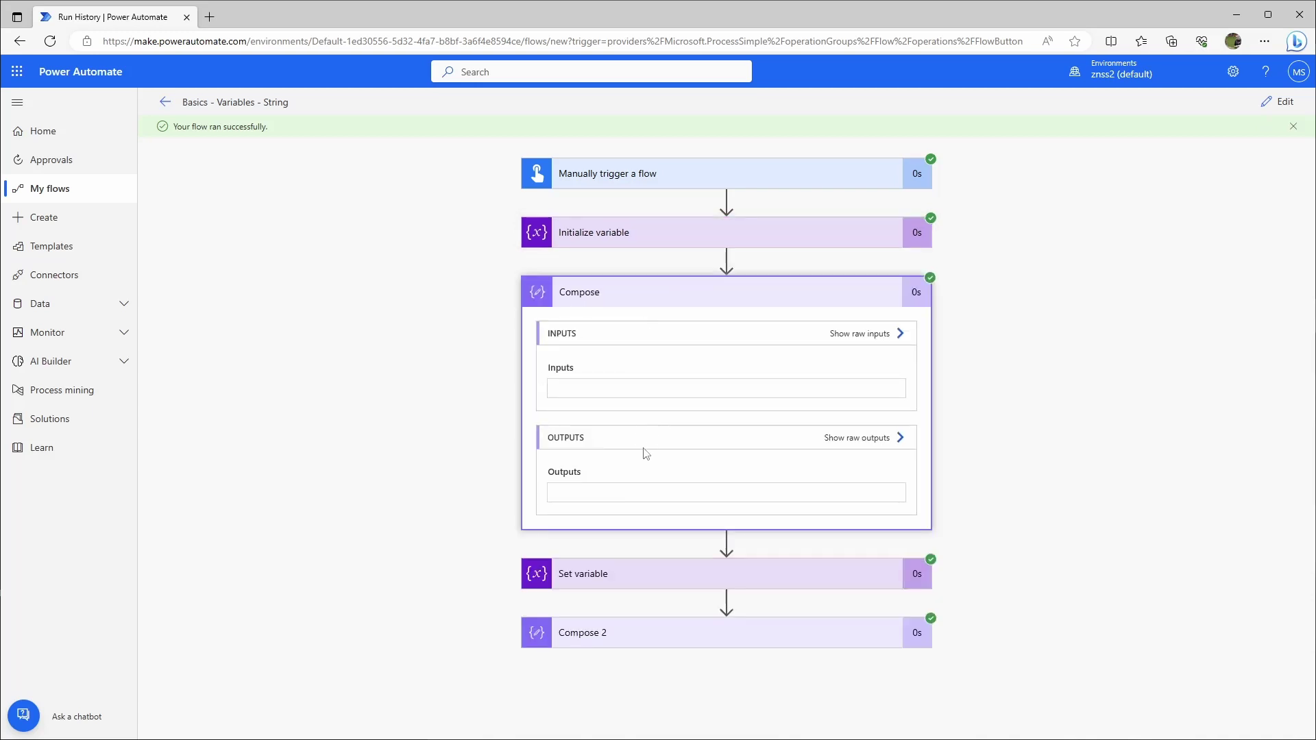
pyautogui.click(624, 293)
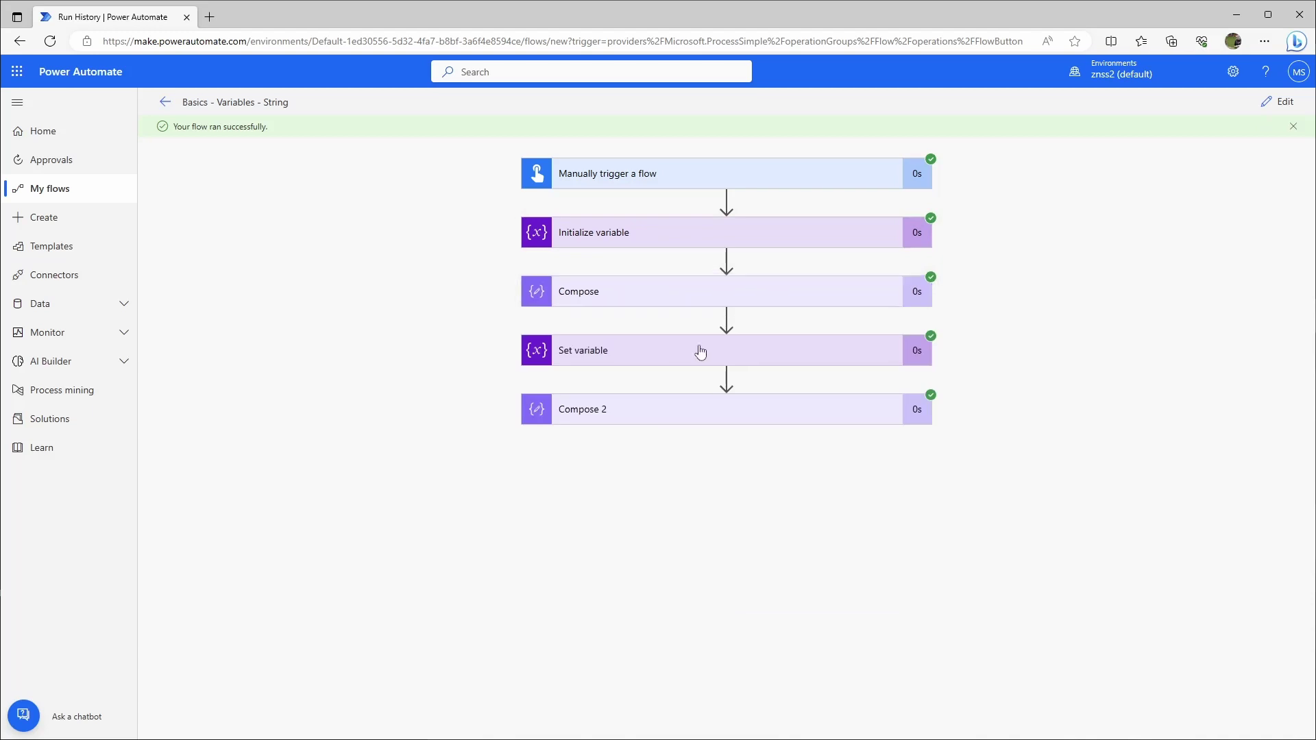
pyautogui.click(668, 351)
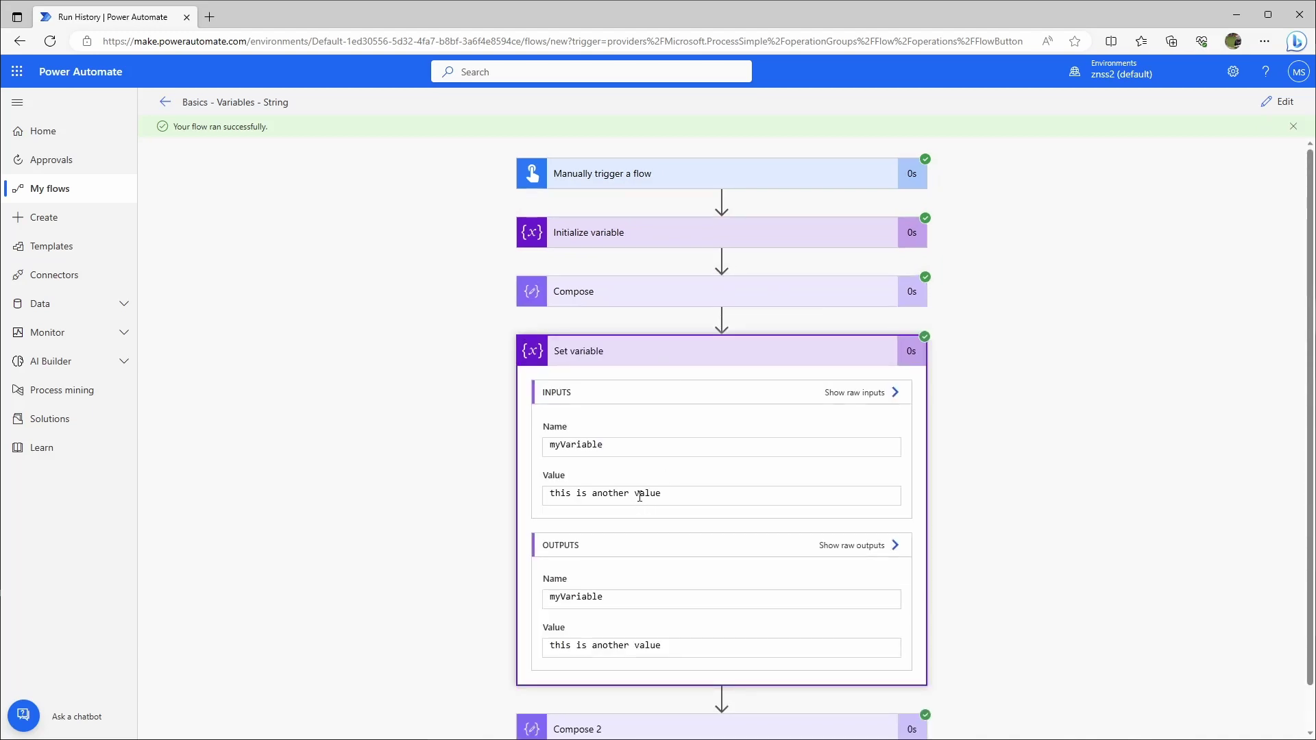
pyautogui.click(642, 365)
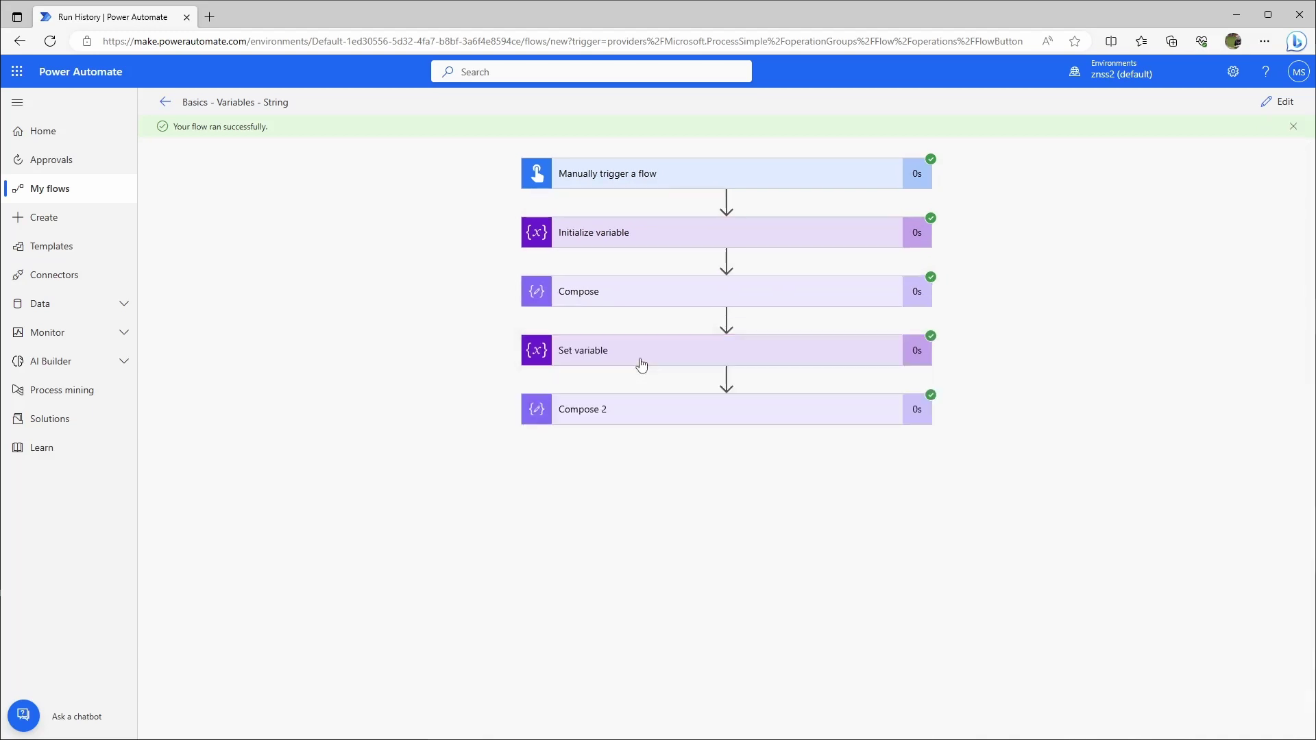
pyautogui.click(641, 412)
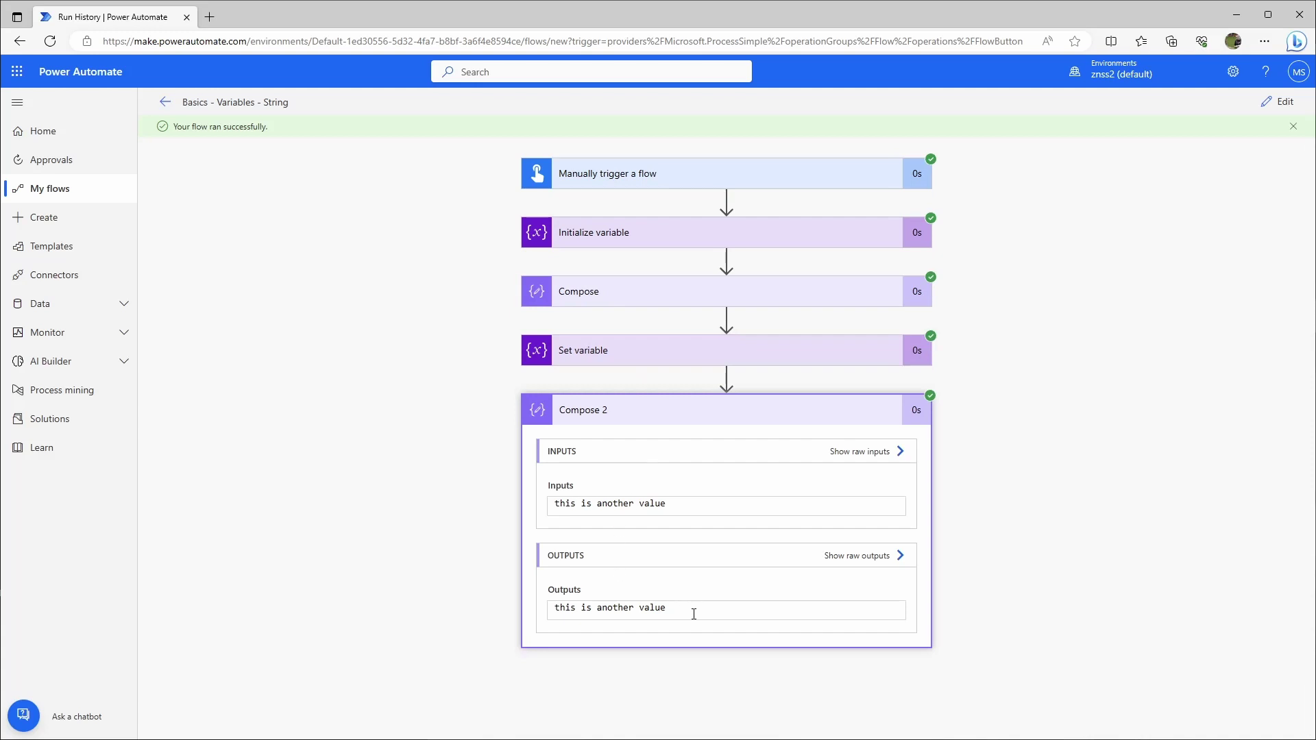
pyautogui.moveTo(629, 608); pyautogui.dragTo(435, 622)
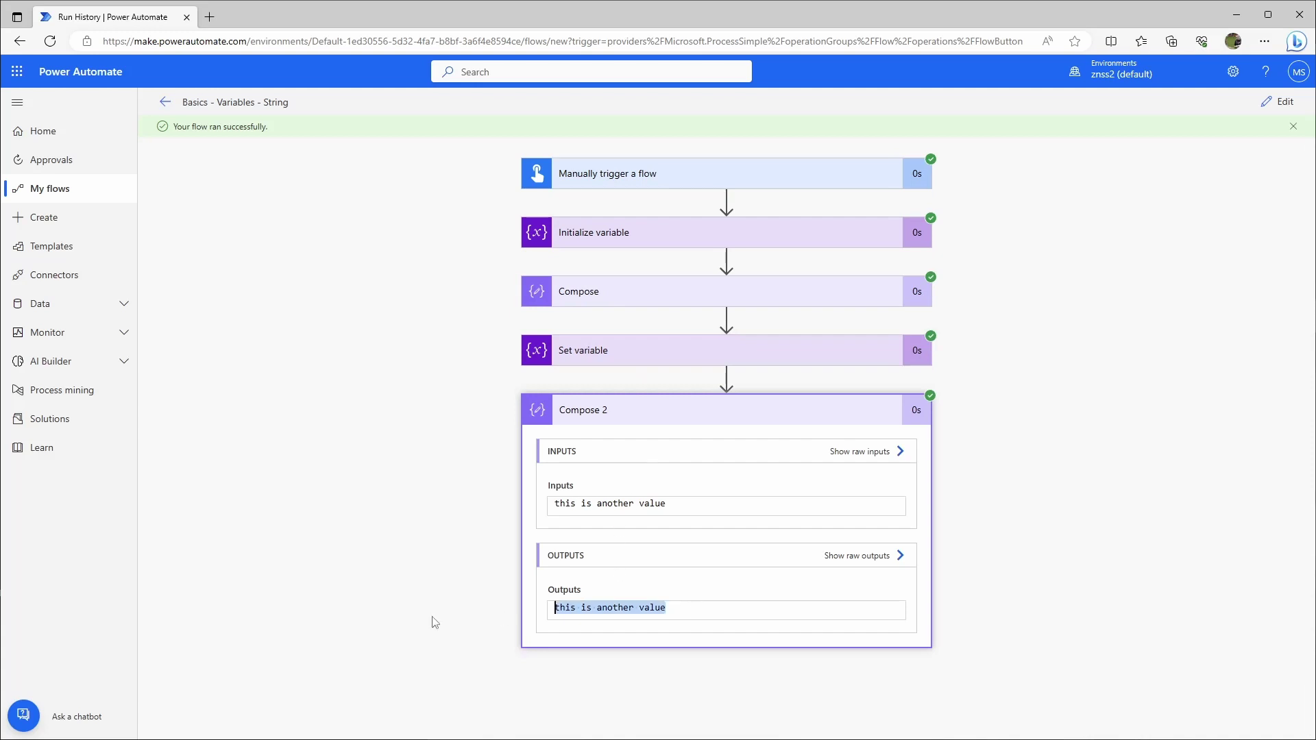